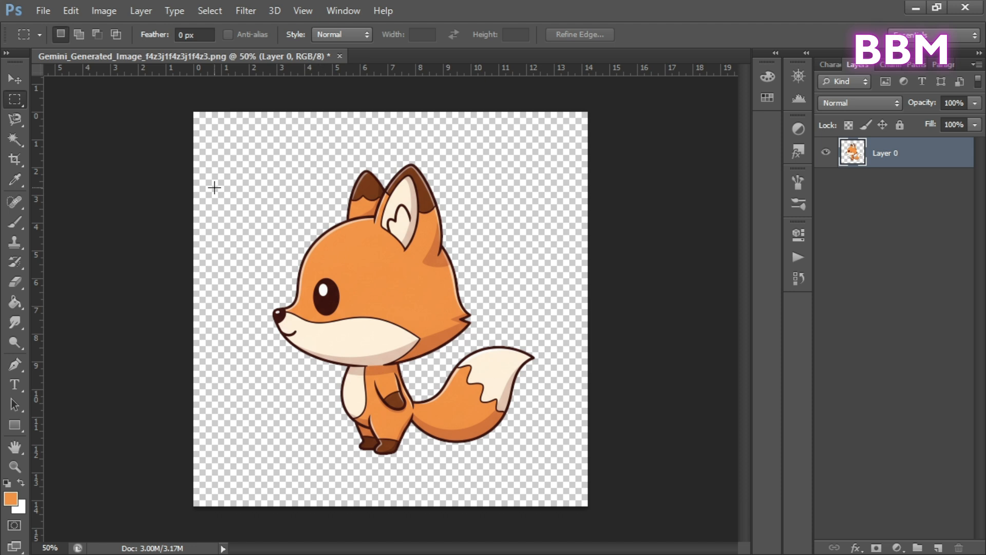
Outline the fox's body and tail with the Magnetic Lasso and separate them onto a new layer moved below the head
click(15, 119)
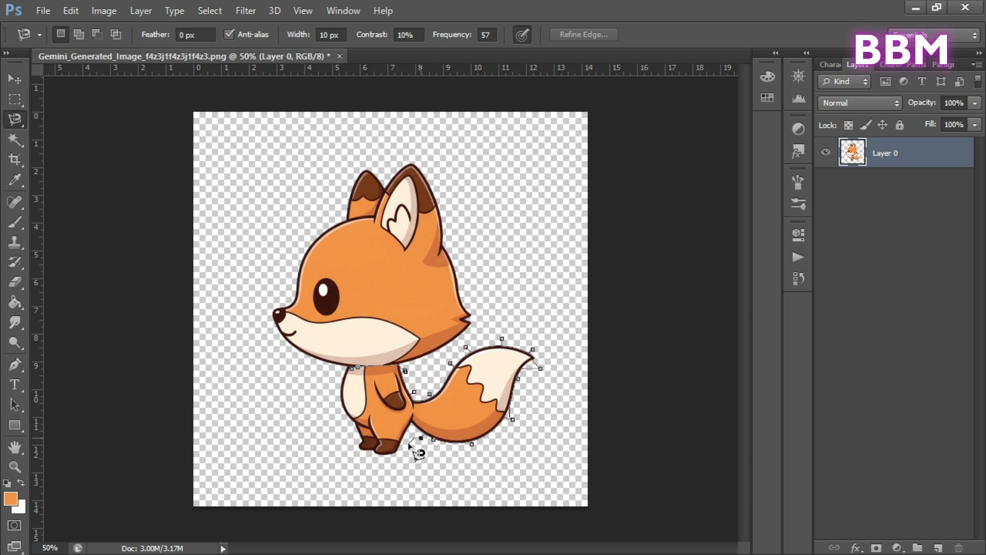
click(349, 368)
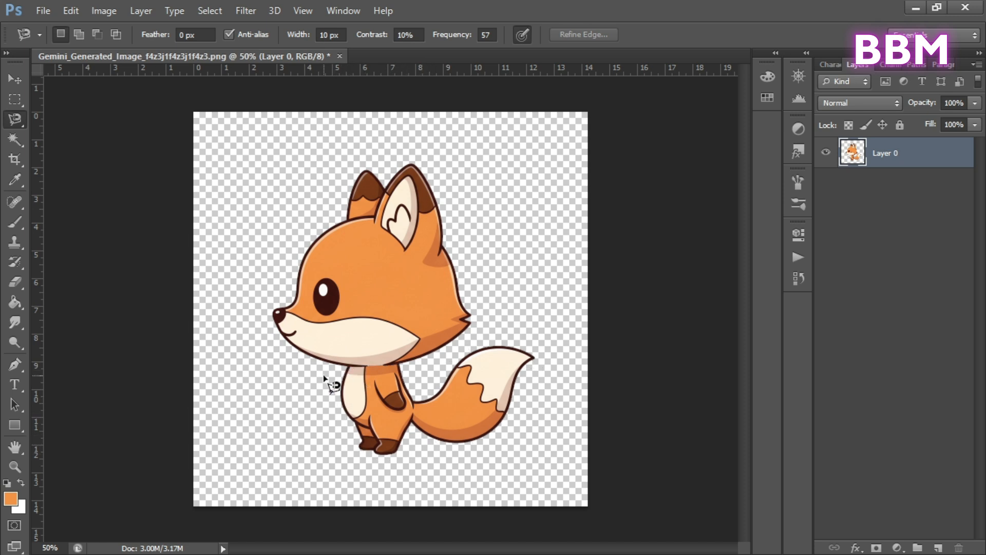
click(15, 99)
key(ctrl+j)
key(v)
drag(443, 305, 453, 341)
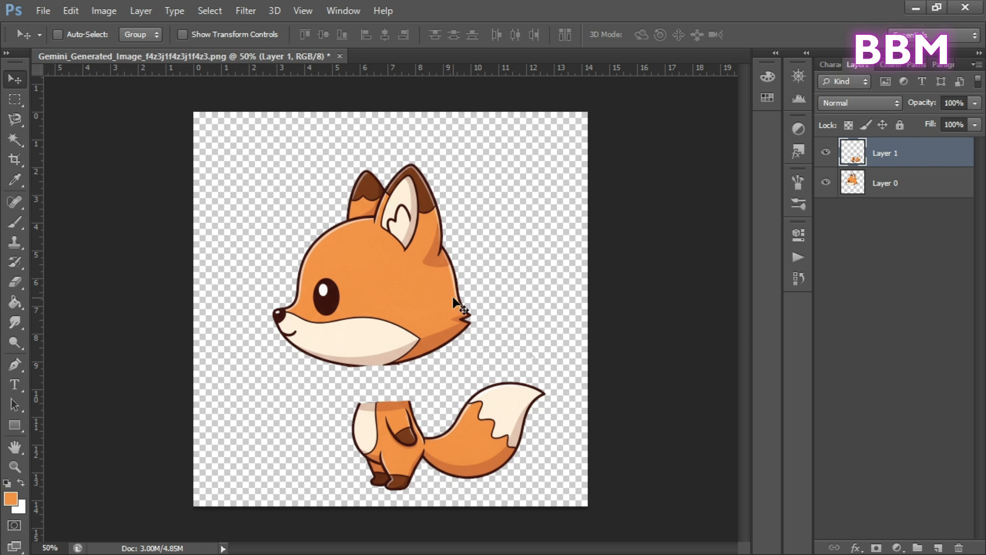
Step back through the separation and move of the body layer, and reapply both
key(ctrl+z)
key(ctrl+z)
key(ctrl+z)
key(ctrl+z)
key(ctrl+alt+z)
key(ctrl+alt+z)
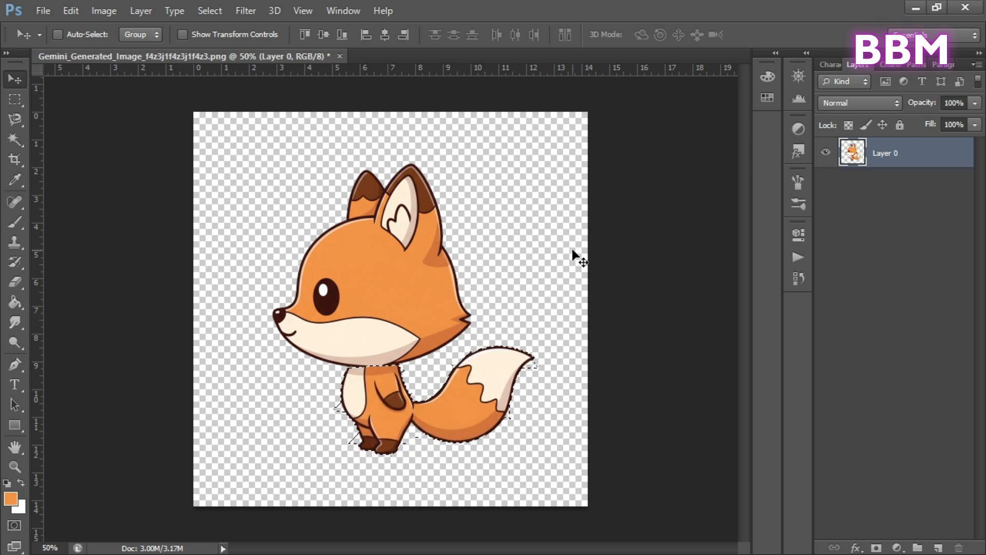
key(ctrl+shift+z)
key(ctrl+shift+z)
With the head layer hidden, sample the dark brown line colour and brush an outline closing the body's open top
scroll(380, 393, up, 6)
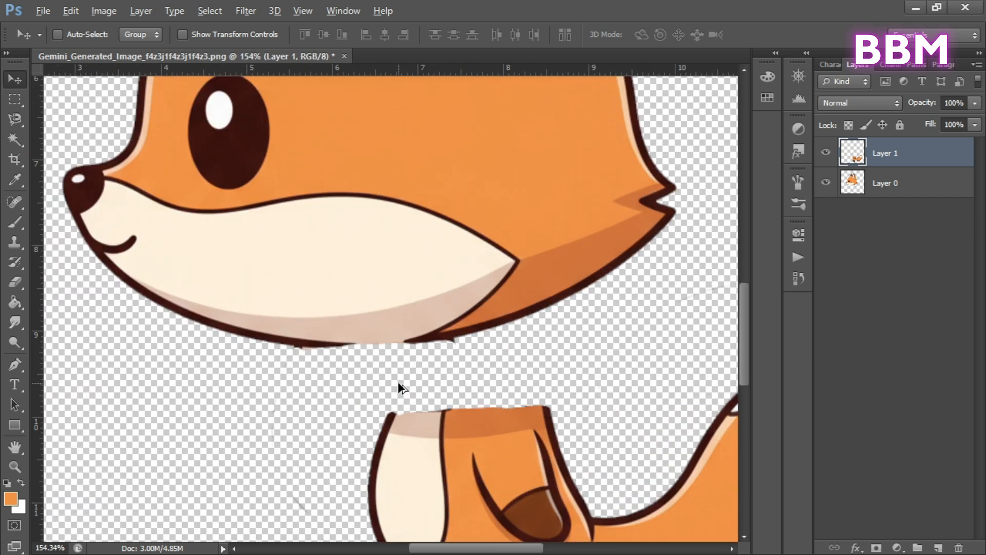
click(18, 182)
click(94, 197)
click(15, 222)
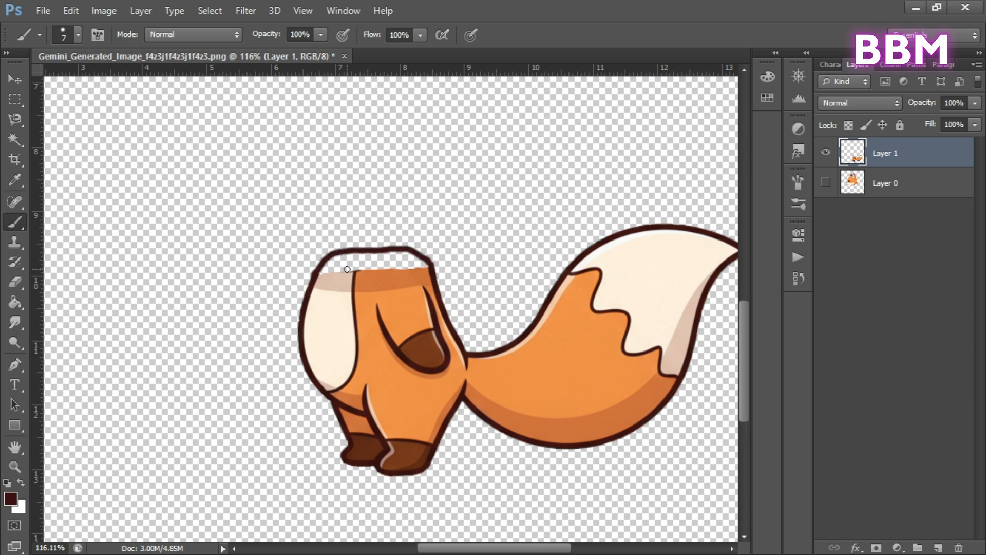
Brush the line between the belly and the orange body upward to the new top outline with a 4 px brush
scroll(347, 269, up, 5)
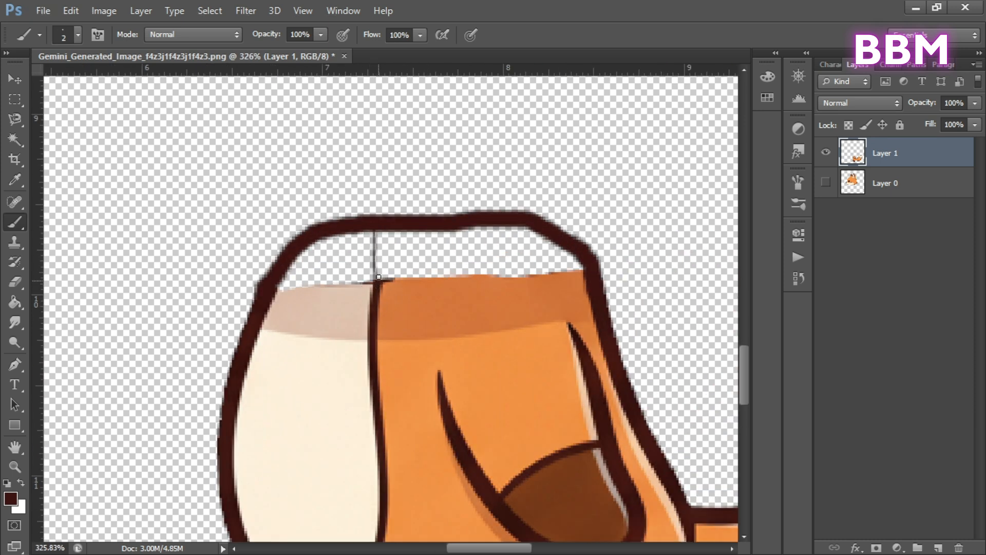
drag(380, 249, 384, 292)
key(ctrl+alt+z)
drag(375, 232, 376, 295)
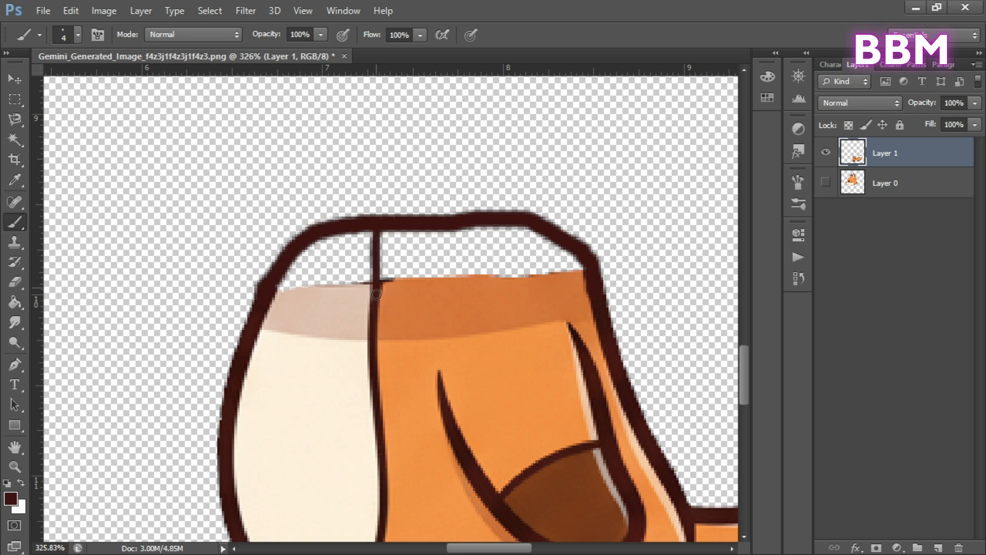
Paint the empty area under the new top outline with the matching beige and darker orange shades
mouse_move(413, 156)
mouse_down()
mouse_move(300, 147)
mouse_move(164, 160)
mouse_move(194, 225)
mouse_up()
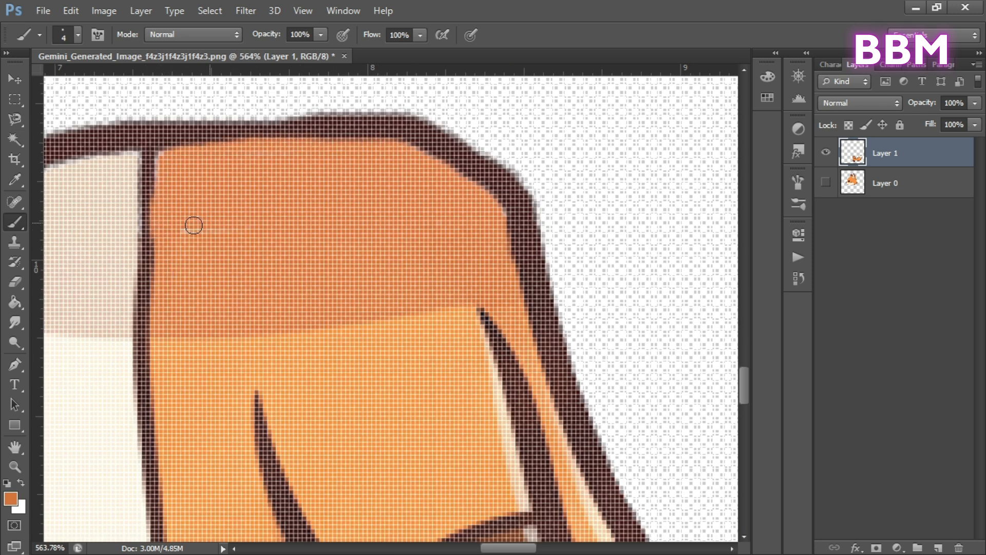
scroll(303, 256, down, 5)
scroll(409, 241, up, 5)
drag(401, 216, 419, 300)
scroll(350, 276, down, 5)
Trim the outer edge of the new outline around the top of the body with a 17 px eraser
click(7, 280)
scroll(399, 223, down, 1)
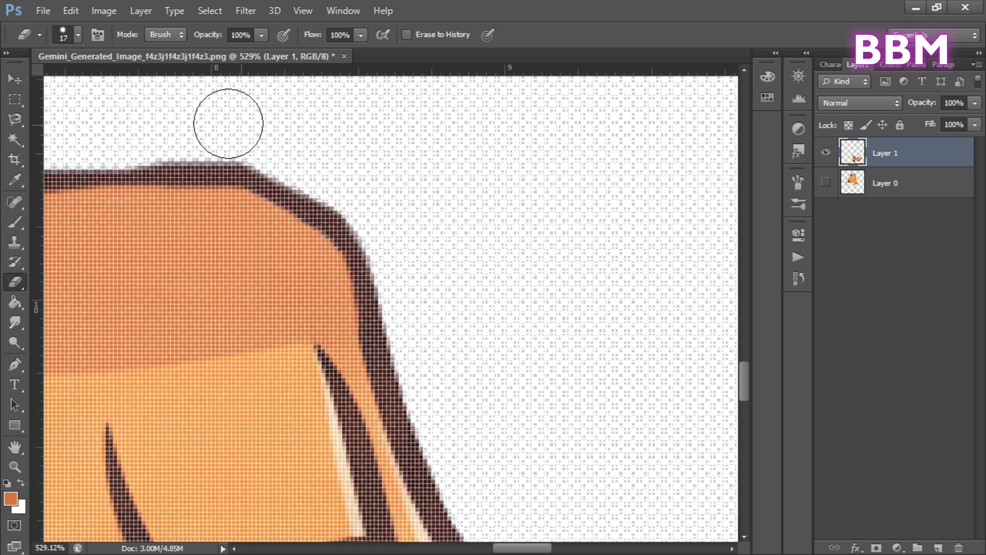
scroll(278, 221, down, 3)
scroll(278, 221, down, 1)
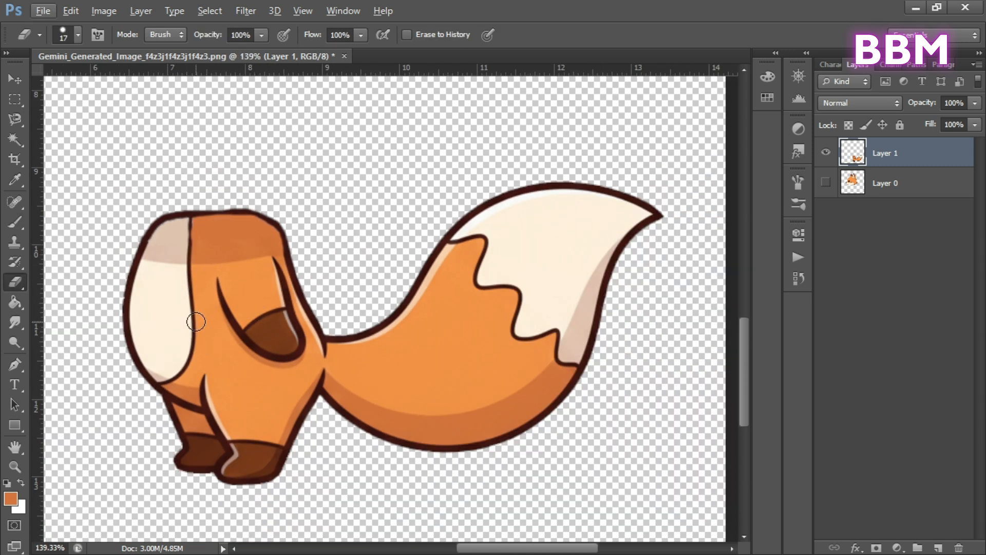
Show the head layer again and move the head back down onto the body
click(826, 182)
click(13, 80)
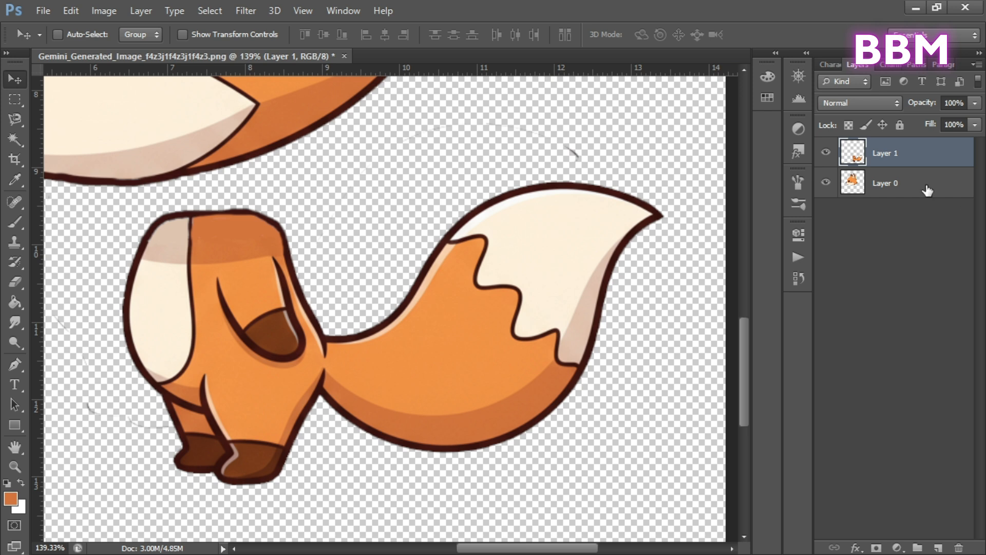
click(927, 189)
drag(196, 127, 291, 170)
scroll(281, 174, down, 2)
Place the body layer beneath the head layer and fine-tune how the two parts meet at the neck
drag(892, 157, 892, 192)
mouse_move(354, 167)
mouse_down()
mouse_move(343, 170)
mouse_move(358, 174)
mouse_up()
scroll(389, 202, down, 1)
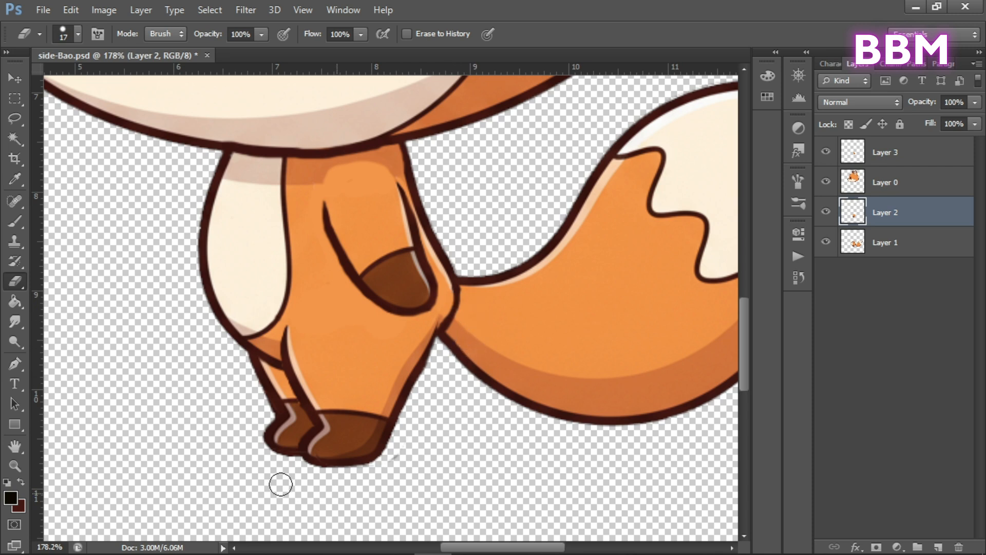
Save the layered fox document as side-Bao.psd
click(43, 10)
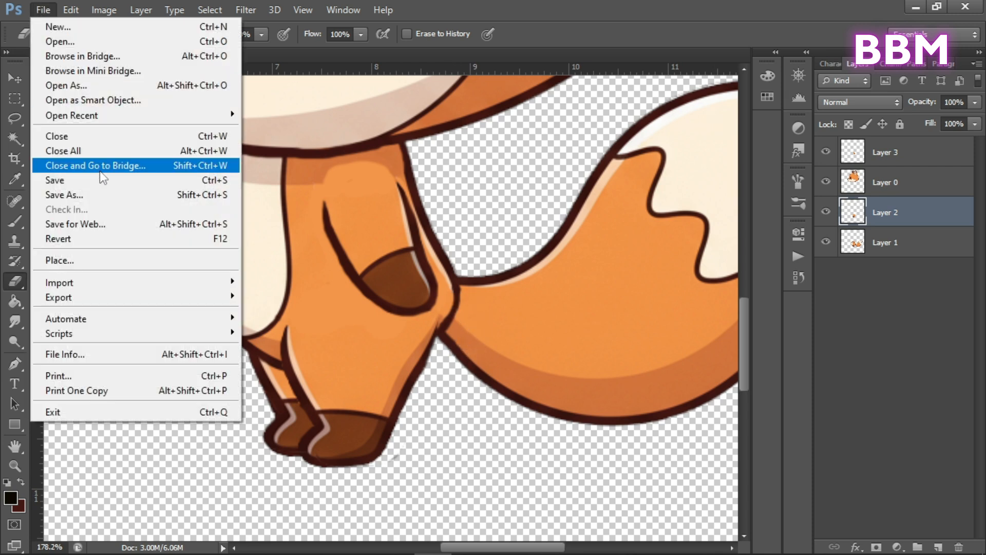
click(108, 194)
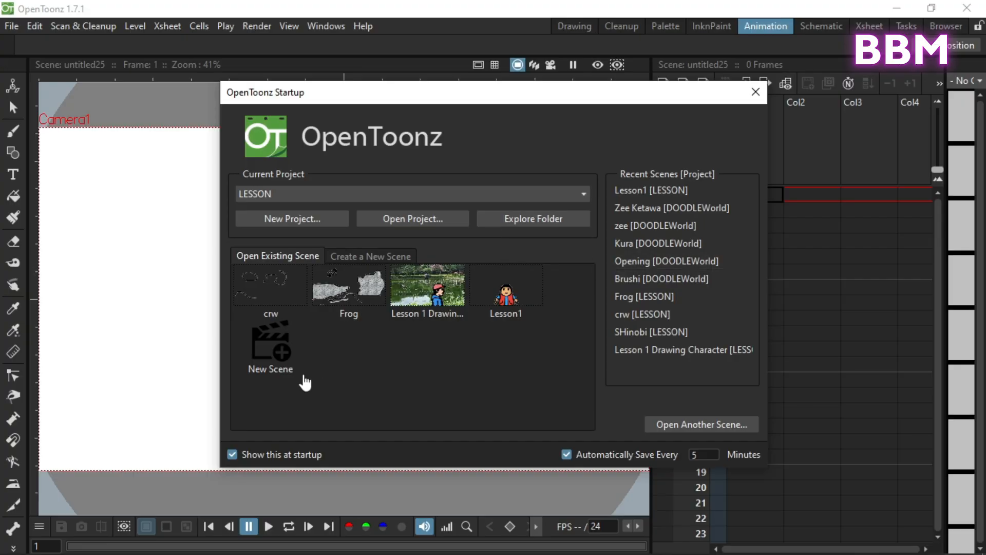
In OpenToonz, create the scene Side Bao animation and import side-Bao.psd with its layers loaded as columns
click(270, 355)
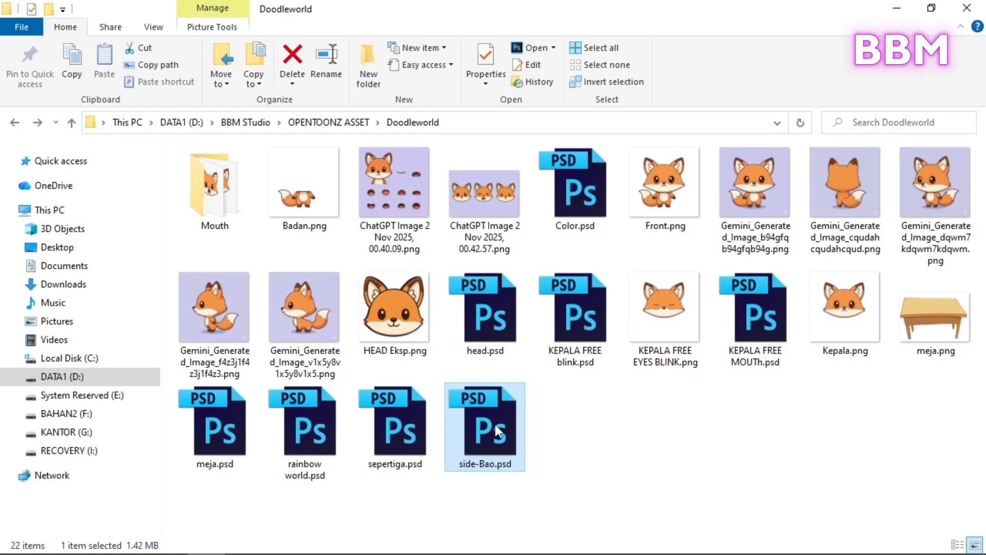
drag(483, 434, 394, 293)
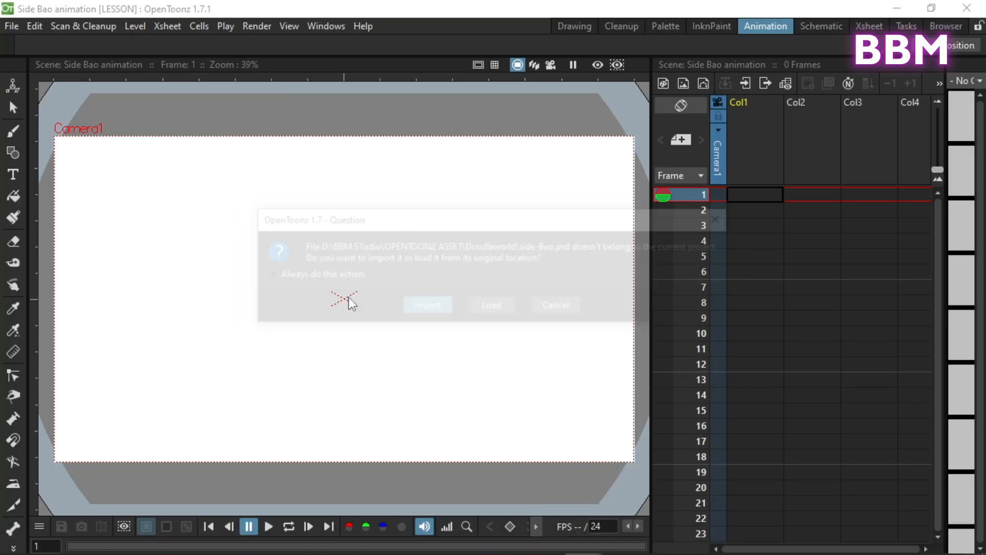
click(425, 306)
click(452, 229)
click(424, 266)
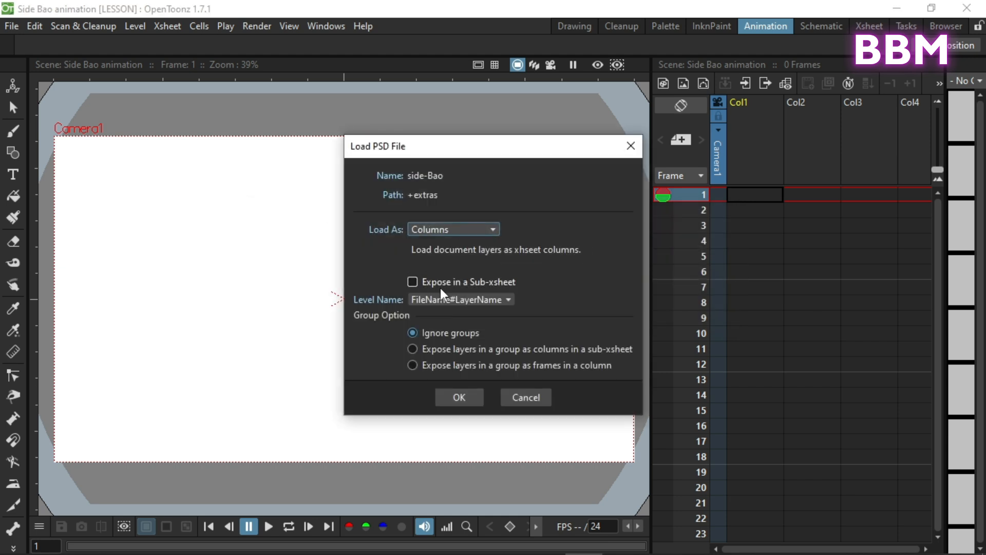
click(462, 401)
Parent Col2, Col3 and Col4 to Col1 in the Stage Schematic
scroll(329, 276, up, 3)
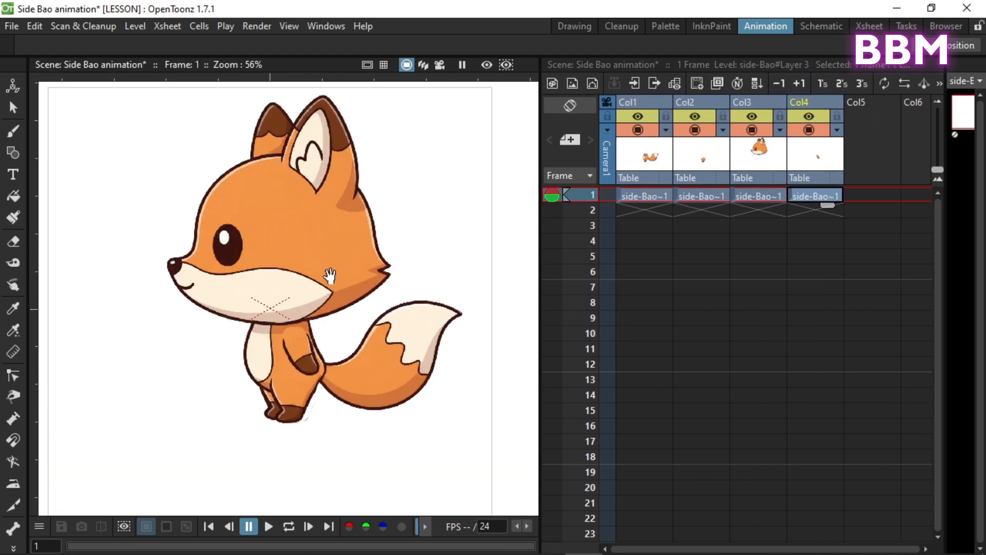
scroll(329, 276, down, 4)
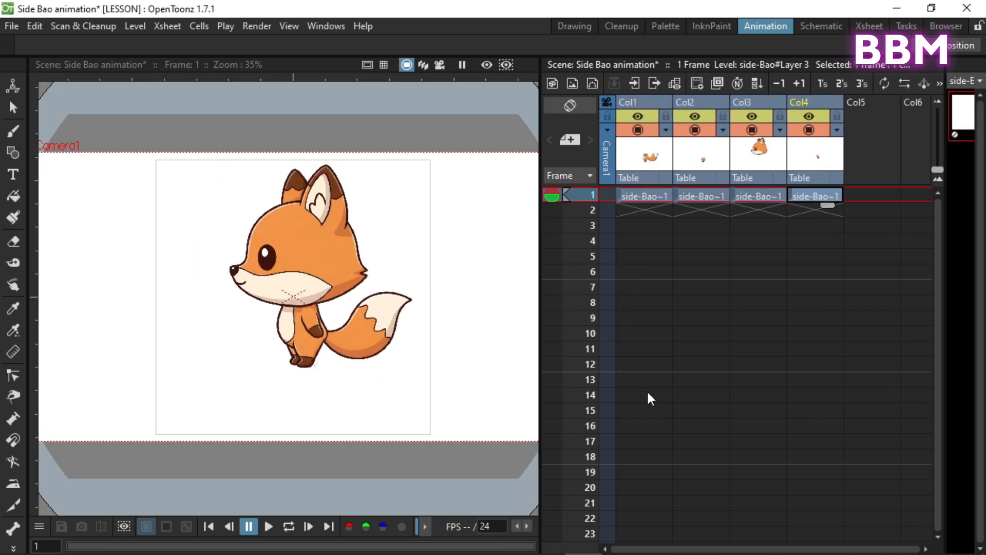
click(324, 26)
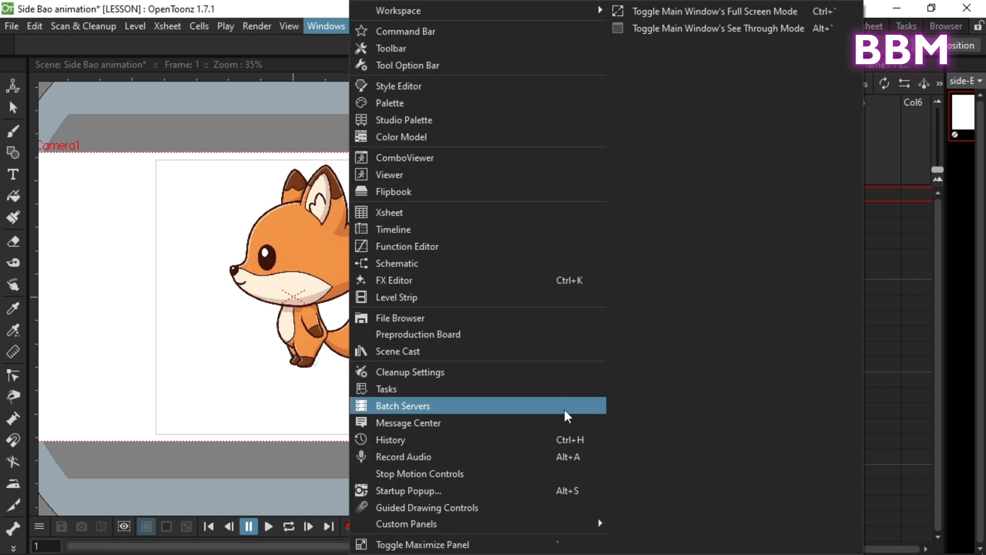
click(472, 264)
drag(743, 413, 654, 309)
drag(738, 299, 676, 310)
drag(710, 375, 676, 310)
drag(655, 311, 660, 350)
drag(745, 372, 807, 383)
drag(734, 329, 771, 329)
drag(765, 290, 777, 291)
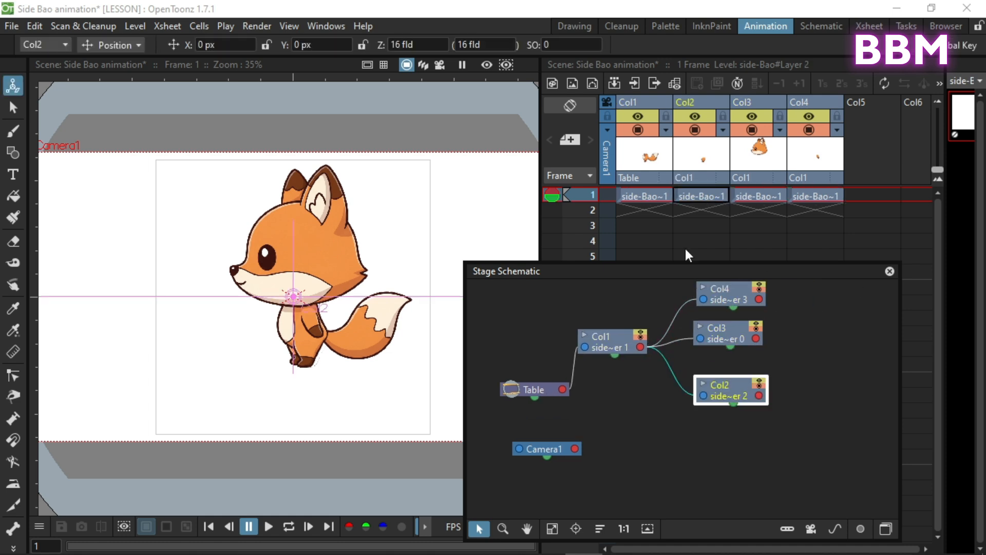
click(890, 271)
Create a mesh for the body and tail drawing in Col1 with the Plastic Tool
click(645, 195)
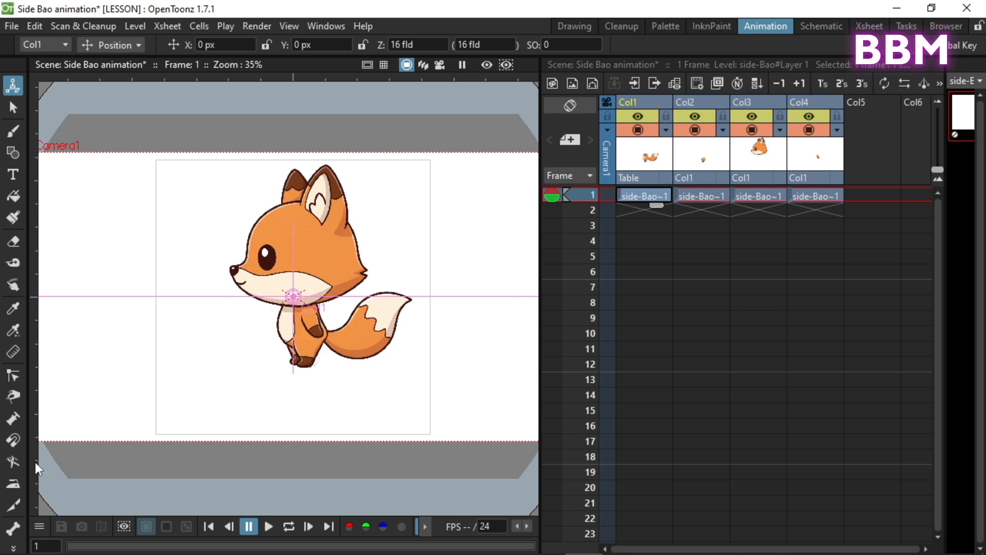
click(13, 548)
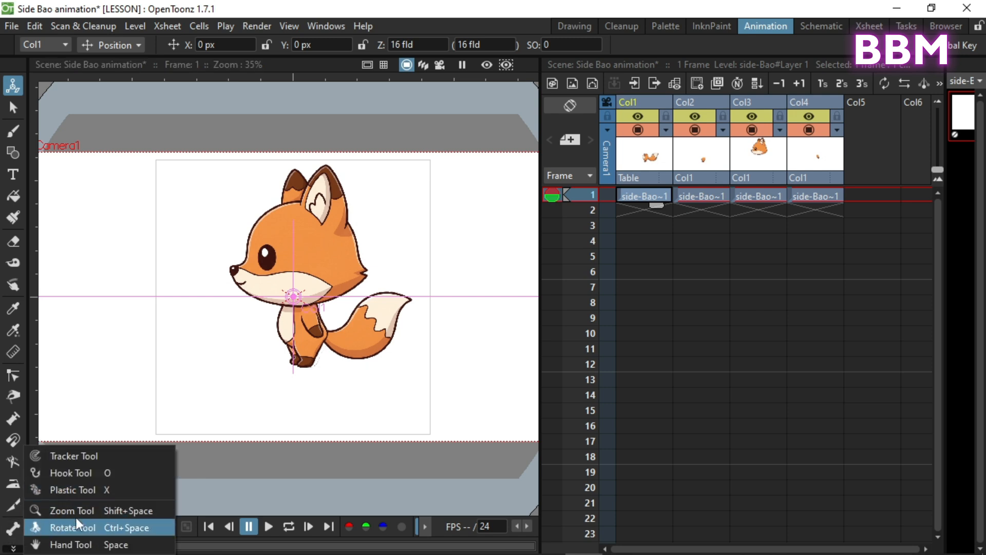
click(122, 491)
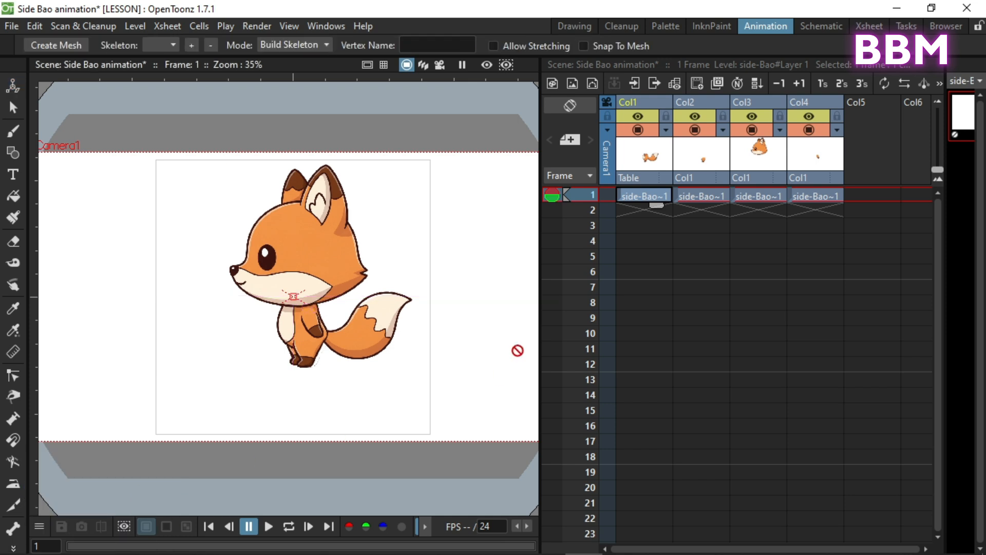
click(62, 44)
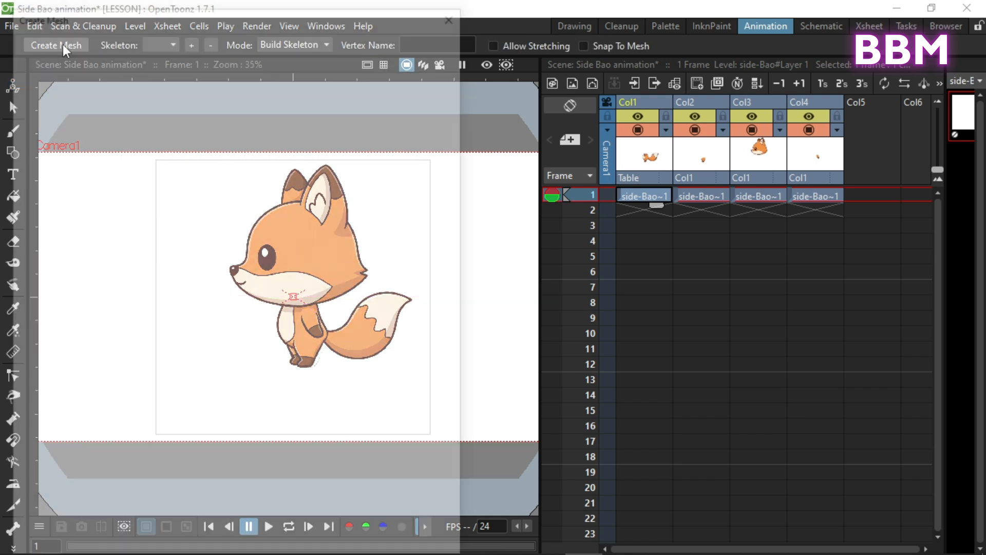
Pose the near leg at frame 1 by moving the knee and foot vertices of the Col3_mesh skeleton
scroll(253, 463, up, 5)
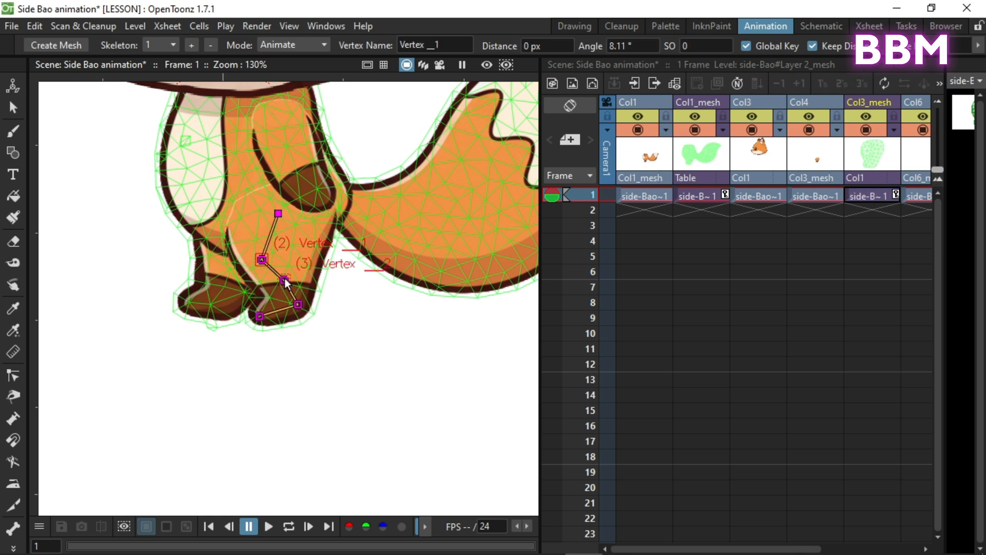
click(278, 215)
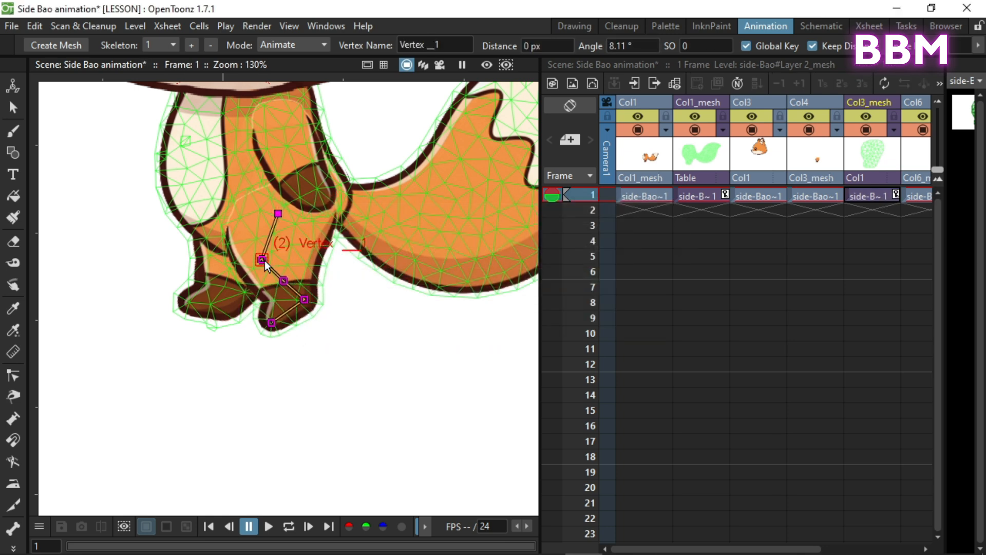
drag(263, 260, 269, 260)
drag(308, 298, 291, 276)
drag(274, 317, 273, 315)
Swing the arm forward toward the belly at frame 1 by moving the vertices of the Col6_mesh skeleton
drag(687, 549, 807, 550)
click(845, 197)
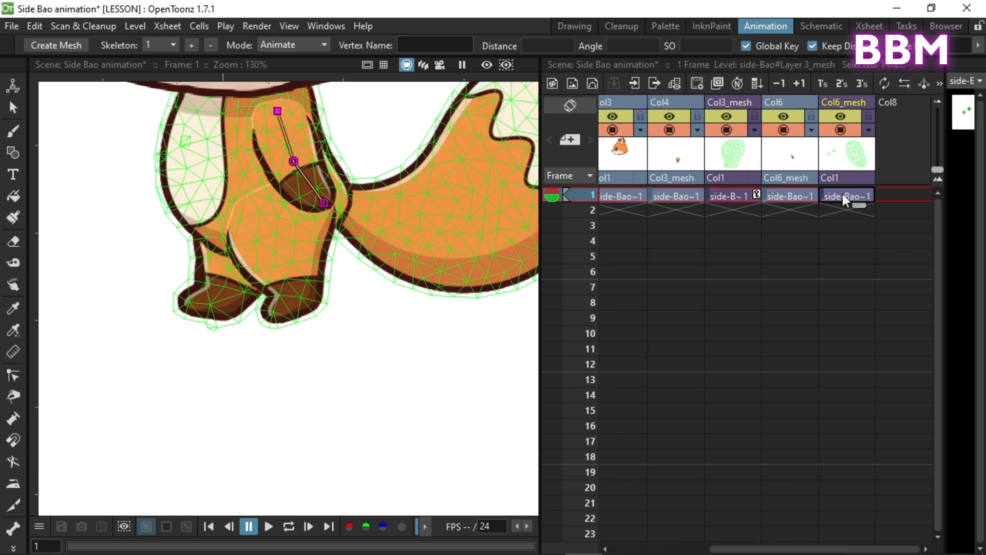
drag(294, 162, 279, 164)
drag(294, 212, 256, 212)
drag(277, 167, 271, 168)
Extend the frame 1 exposure of all columns together to frame 6
drag(843, 197, 591, 199)
drag(750, 548, 843, 548)
drag(862, 207, 864, 273)
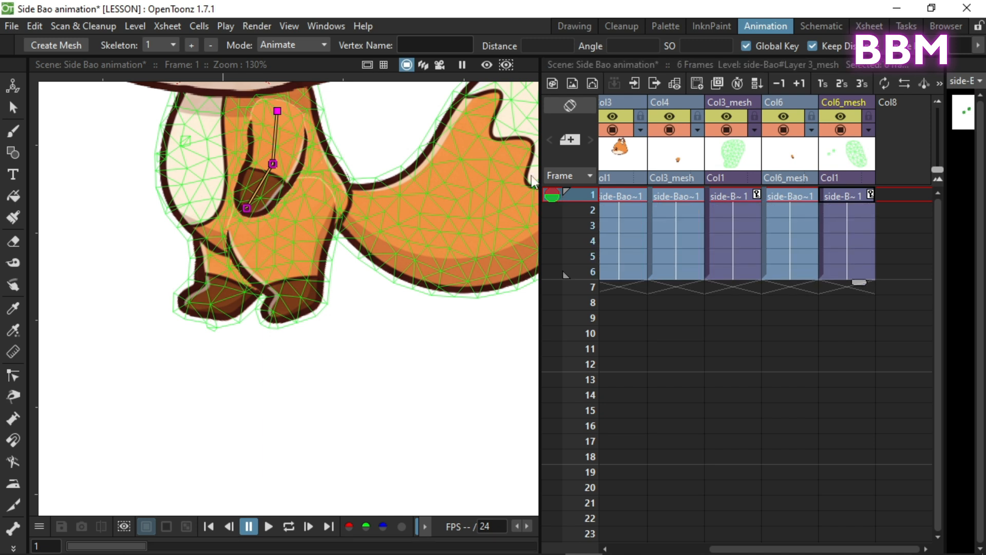
Push the arm's elbow and hand vertices further forward across the belly at frame 1 of Col6_mesh
click(856, 209)
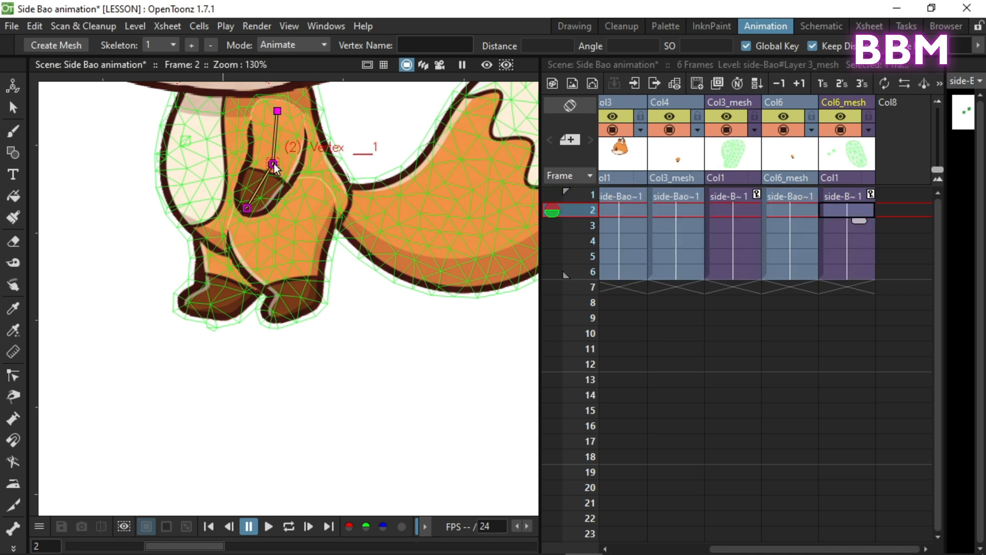
click(842, 198)
drag(274, 164, 267, 165)
drag(237, 205, 232, 200)
Refine the near leg's pose at frame 1 of Col3_mesh by shifting its knee and raising its foot slightly
click(741, 197)
drag(265, 260, 268, 261)
drag(279, 314, 278, 311)
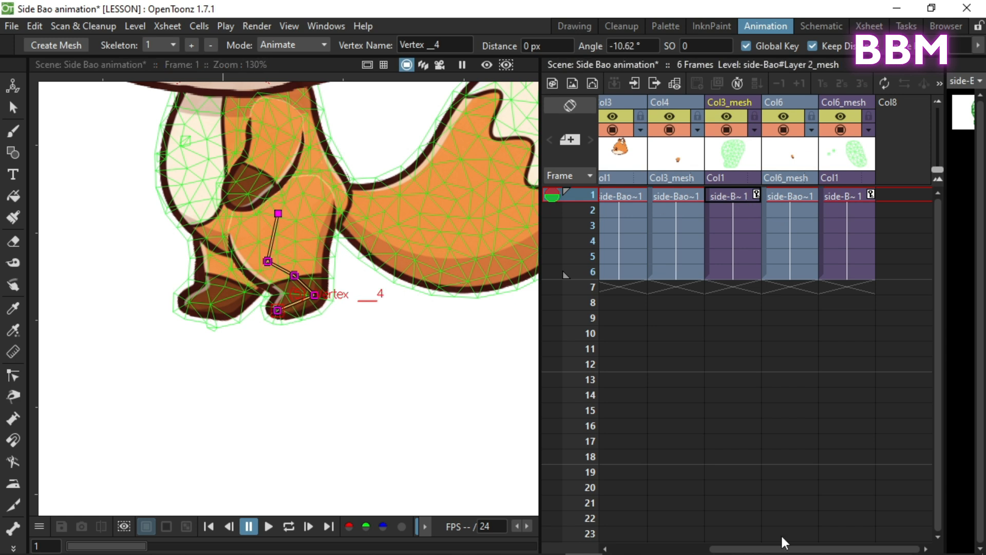
Pose the far leg at frame 1 of Col1_mesh by moving its lower-leg and foot vertices
drag(779, 549, 681, 547)
click(702, 200)
drag(219, 273, 203, 306)
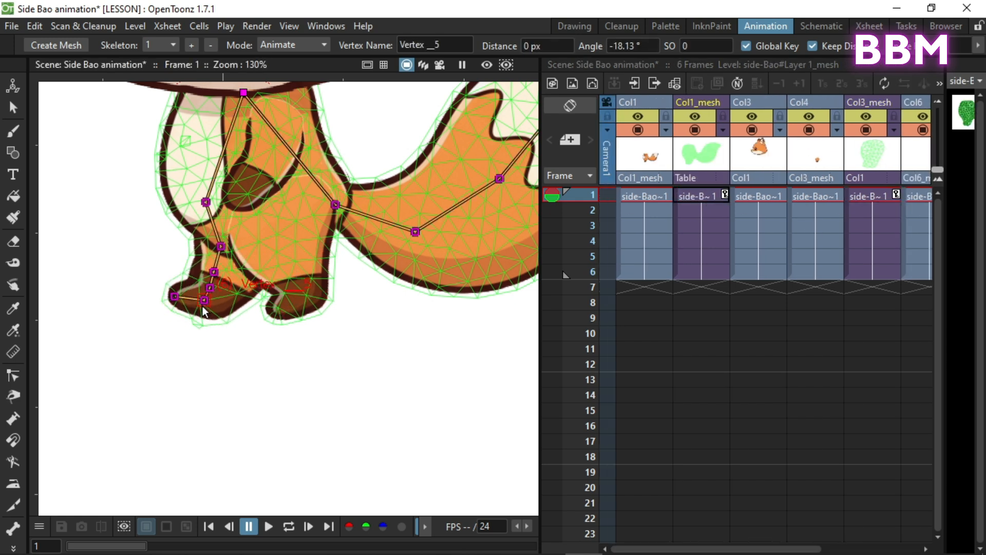
Pose the far leg at frame 3 of Col1_mesh by moving its knee and foot vertices
scroll(374, 302, down, 2)
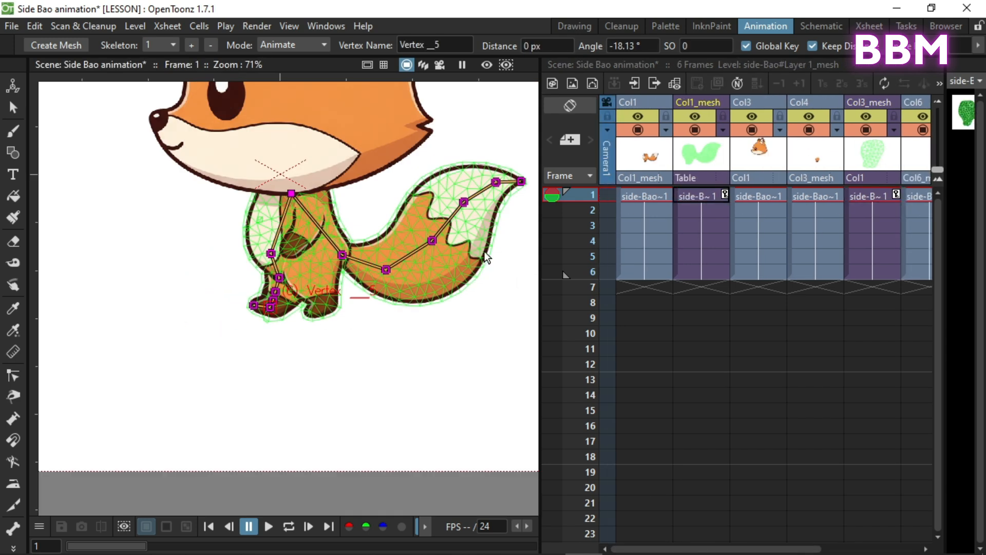
click(719, 212)
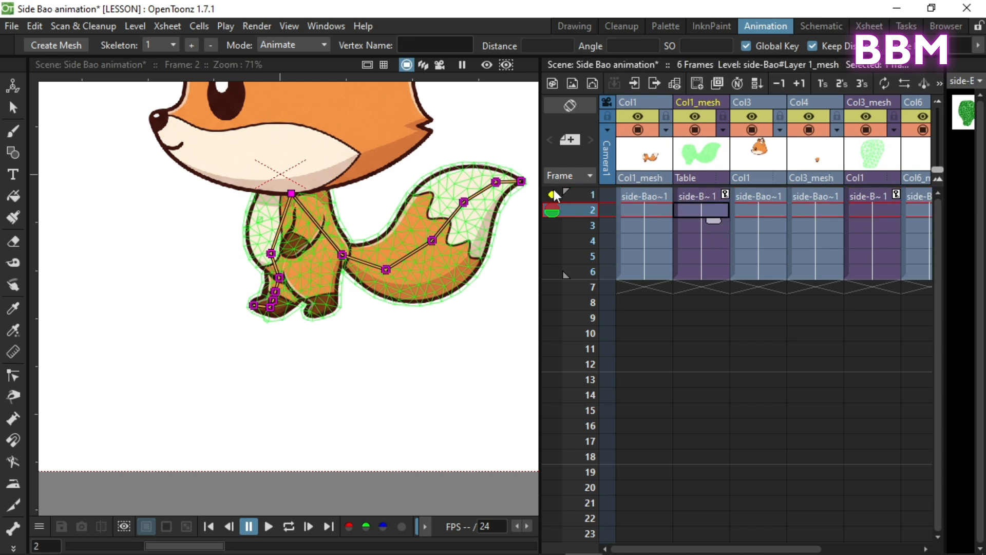
click(713, 224)
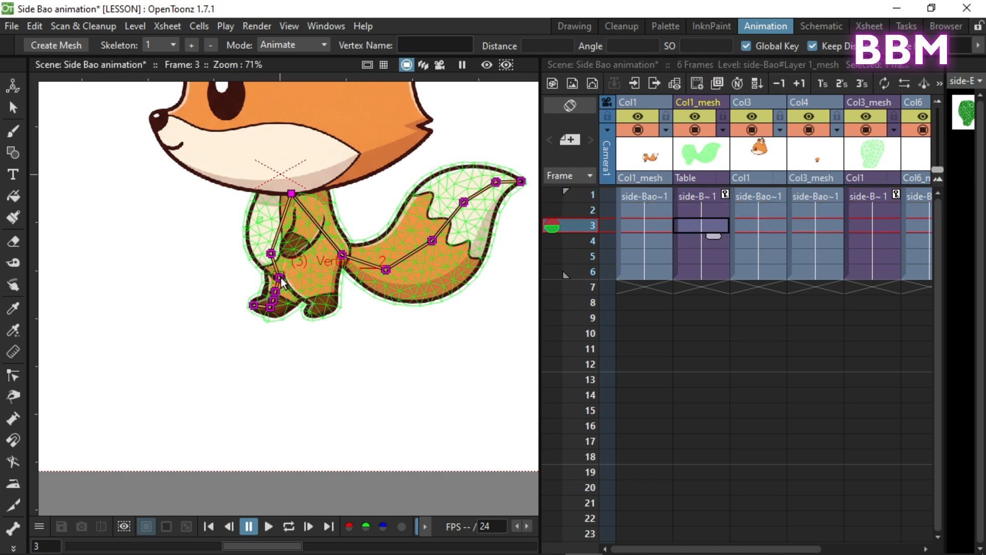
scroll(279, 276, up, 2)
drag(280, 275, 286, 274)
drag(282, 297, 291, 326)
Pose the near leg at frame 3 of Col3_mesh by pulling its knee and foot vertices forward
click(886, 227)
drag(330, 287, 322, 286)
drag(346, 303, 327, 325)
click(322, 286)
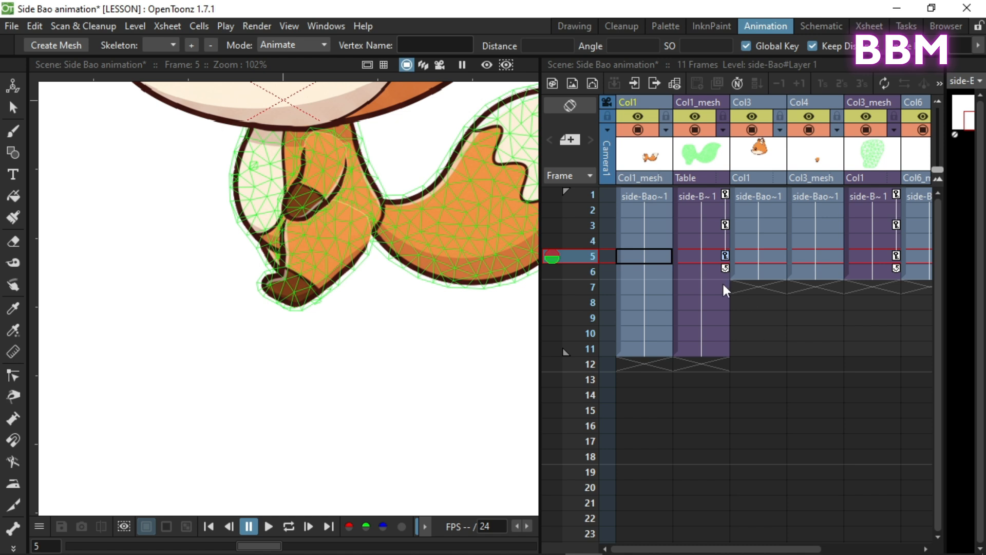
Extend the exposure of the remaining columns, Col3 through Col6_mesh, to frame 11
click(725, 283)
drag(759, 273, 759, 354)
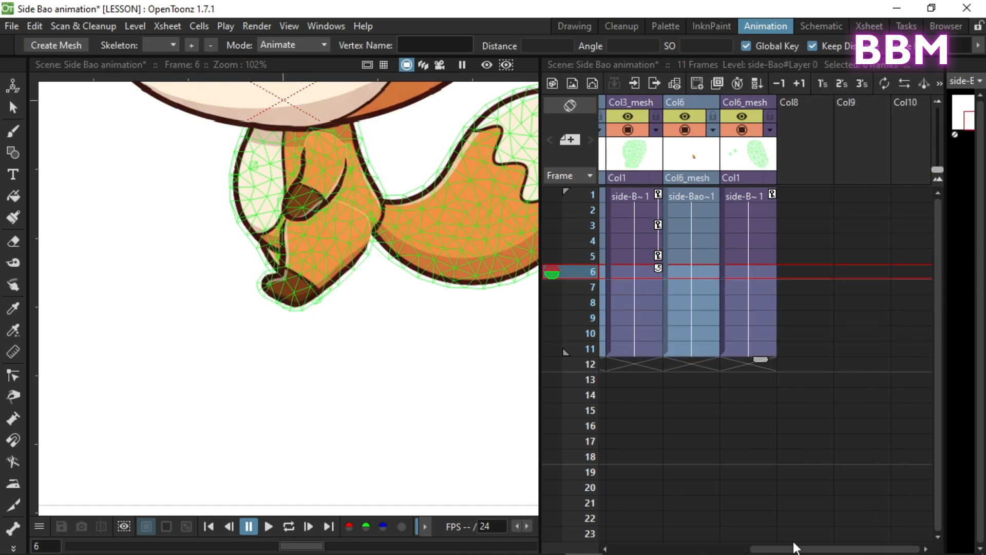
drag(761, 548, 625, 549)
Pose the near leg at frame 7 of Col3_mesh by shifting its knee and lifting its foot
click(723, 289)
key(Up)
key(Down)
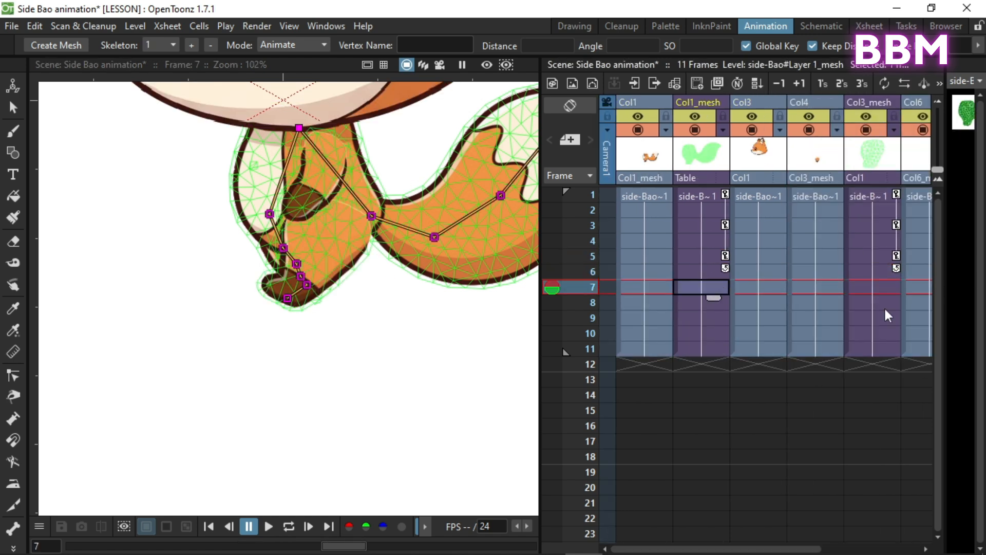
click(872, 286)
drag(302, 251, 304, 254)
drag(272, 289, 289, 268)
Shift the far leg's knee slightly forward at frame 9 of Col1_mesh and save the scene
click(700, 287)
key(Down)
key(Down)
drag(283, 248, 278, 249)
key(ctrl+s)
Adjust the far leg's lower-leg vertex at frame 11 of Col1_mesh to match the starting pose at frame 1
click(718, 201)
click(716, 349)
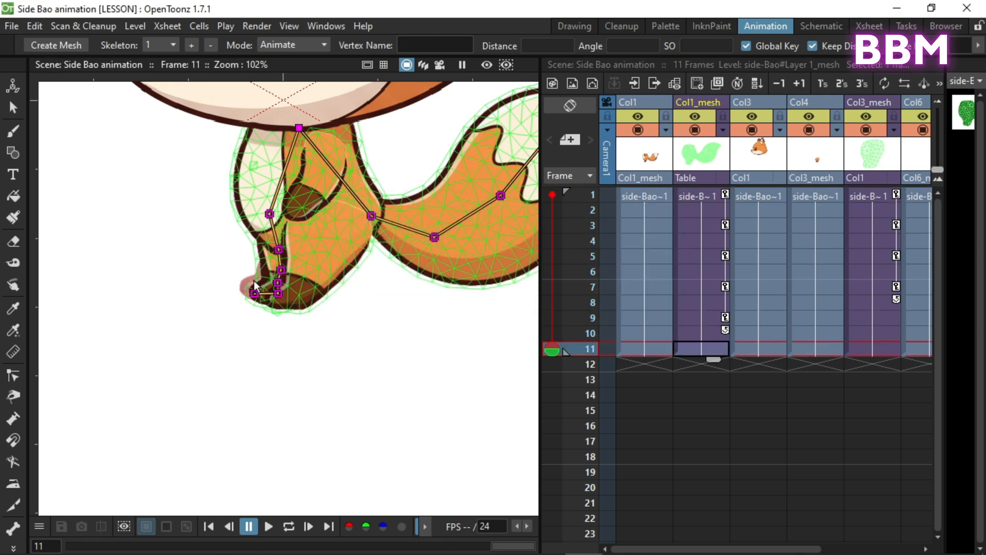
drag(281, 269, 276, 271)
mouse_move(568, 346)
mouse_down()
mouse_move(566, 213)
mouse_move(564, 346)
mouse_move(551, 372)
mouse_move(557, 348)
mouse_up()
Pose the near leg at frames 9 and 11 of Col3_mesh by adjusting its knee and foot vertices
click(870, 317)
drag(305, 253, 315, 261)
drag(298, 311, 295, 304)
drag(563, 318, 557, 348)
drag(325, 280, 319, 262)
drag(317, 308, 319, 306)
drag(557, 348, 554, 227)
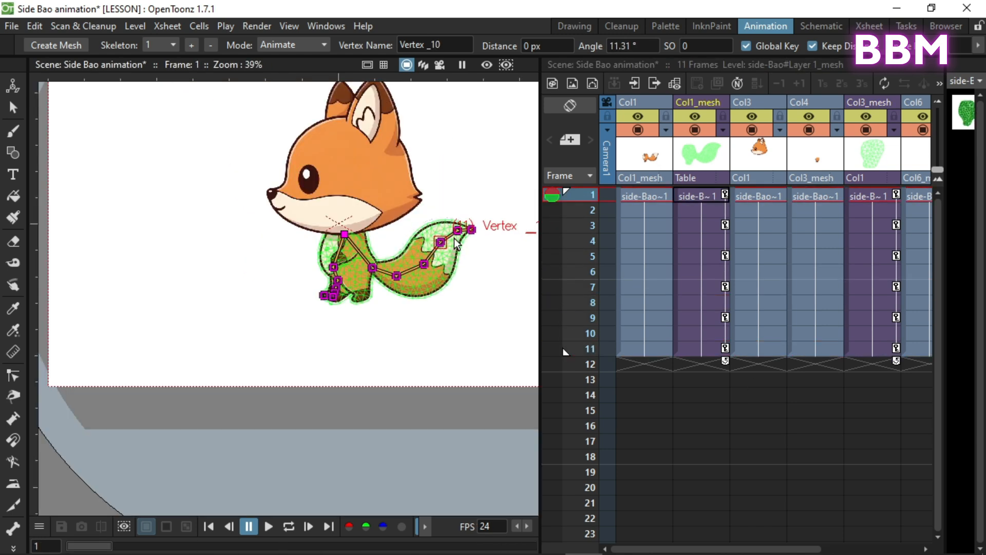
Adjust the tail's vertices near the tip at frames 5 and 7 of Col1_mesh
click(457, 227)
click(701, 256)
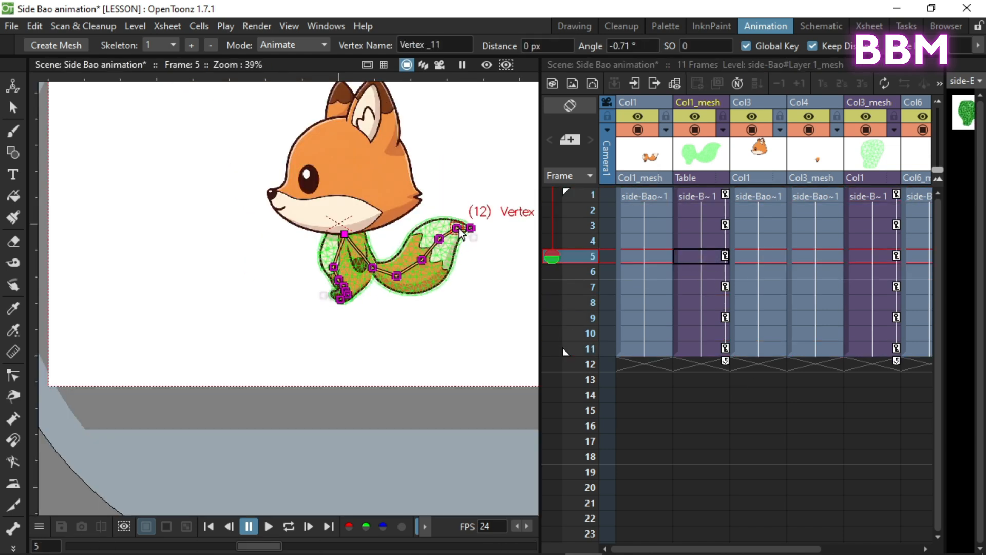
click(700, 287)
click(441, 241)
drag(459, 231, 459, 228)
drag(470, 224, 473, 222)
Adjust the tail's middle and near-tip vertices at frame 9 of Col1_mesh and go to frame 11
drag(553, 287, 554, 315)
drag(439, 241, 418, 256)
mouse_move(458, 230)
mouse_down()
mouse_move(472, 226)
mouse_move(455, 225)
mouse_up()
scroll(478, 220, up, 8)
drag(553, 317, 552, 349)
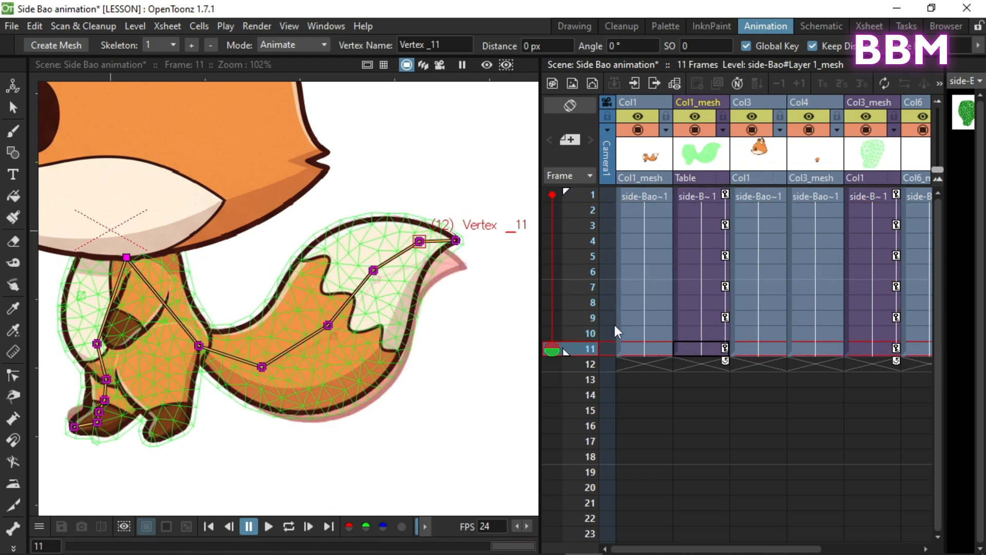
Play the animation in a loop to review the leg and tail motion, and pause it
scroll(554, 334, down, 3)
click(288, 526)
scroll(410, 240, down, 7)
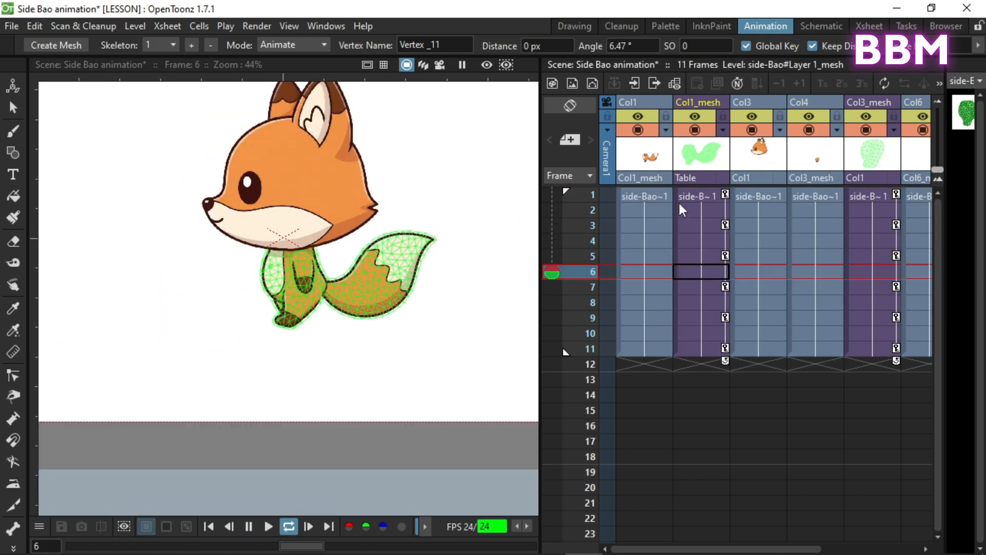
click(248, 526)
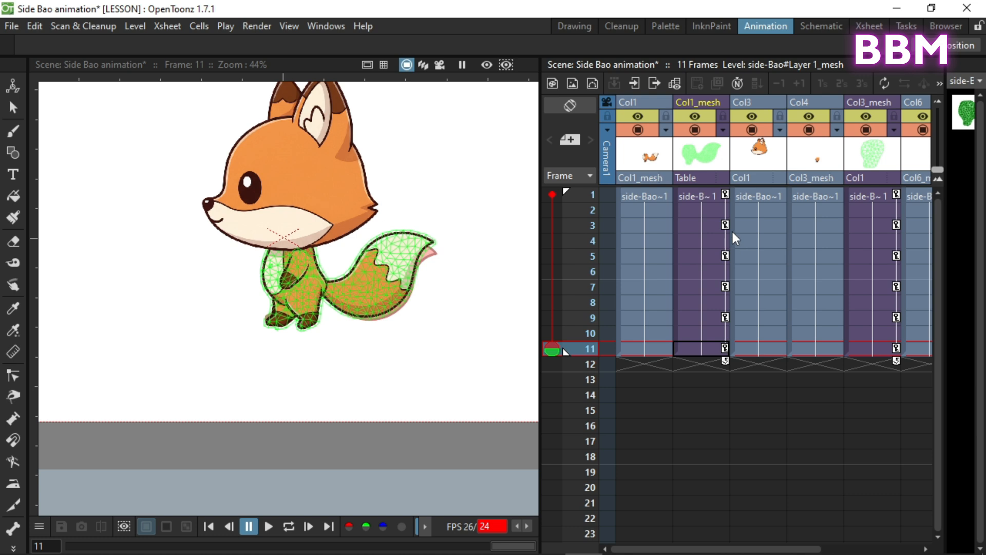
Return to frame 1 and widen the Xsheet area until all the fox's columns show
click(647, 197)
drag(540, 224, 284, 225)
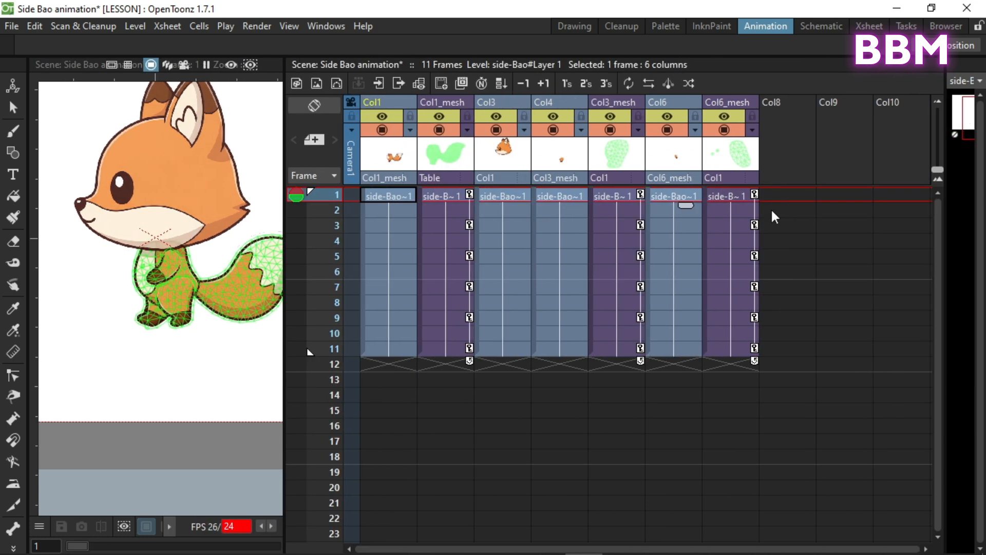
Try to extend the exposure of all columns together to frame 14
shift+click(727, 196)
drag(743, 206, 745, 252)
click(815, 255)
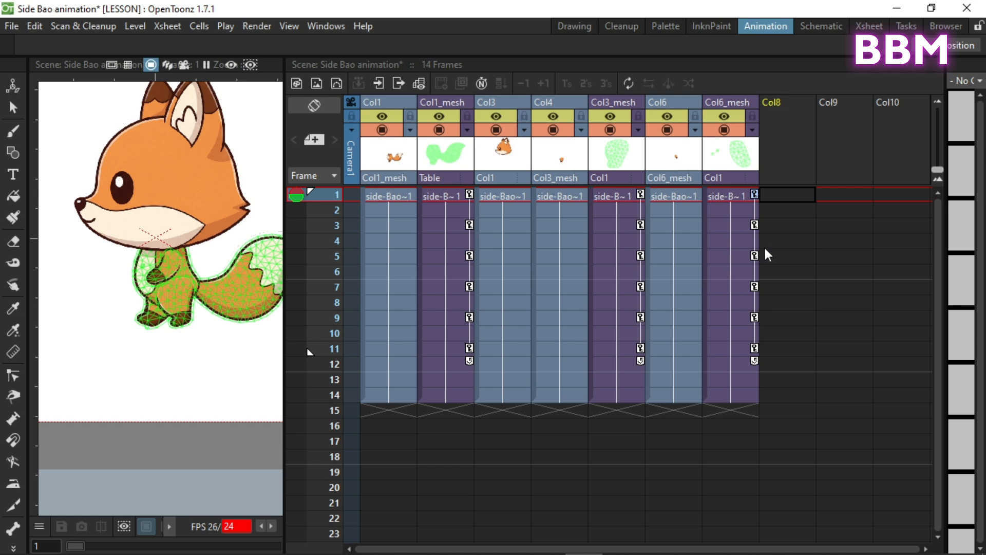
Try to shift Col6_mesh's keyframes from frame 3 onward down three frames, and undo both this and the exposure extension
click(756, 226)
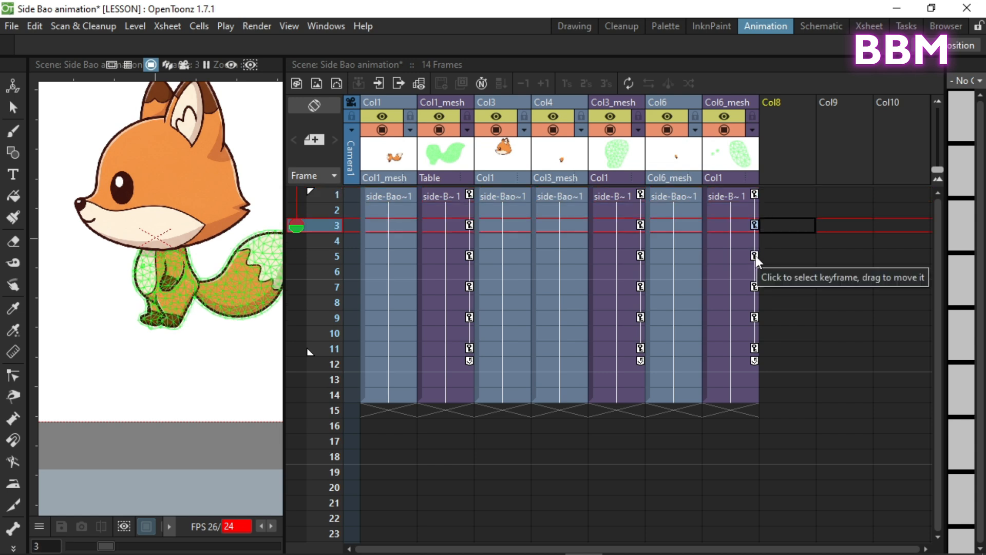
ctrl+click(756, 256)
ctrl+click(756, 288)
ctrl+click(757, 318)
ctrl+click(755, 349)
drag(756, 349, 754, 397)
click(765, 256)
drag(296, 256, 321, 158)
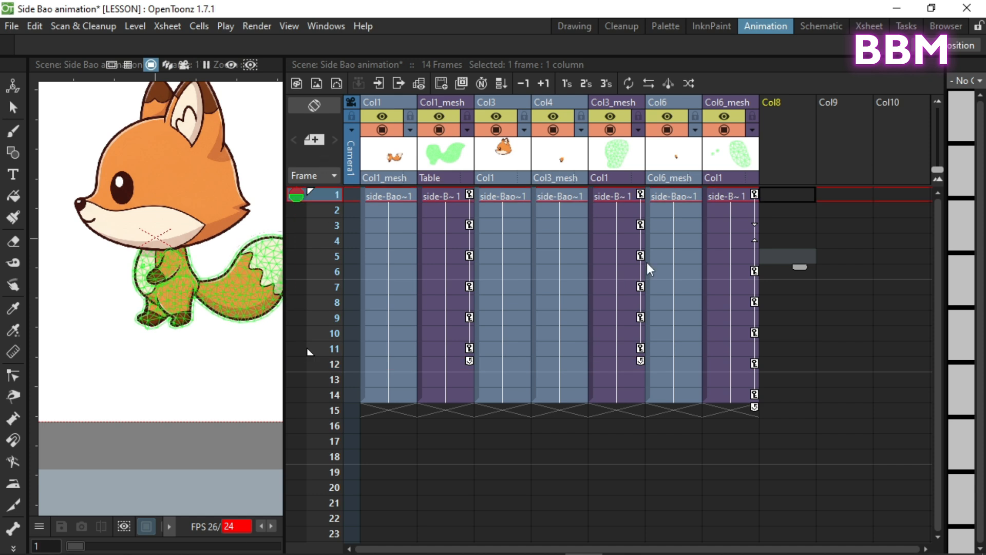
scroll(736, 261, down, 4)
scroll(736, 262, up, 4)
key(ctrl+z)
key(ctrl+z)
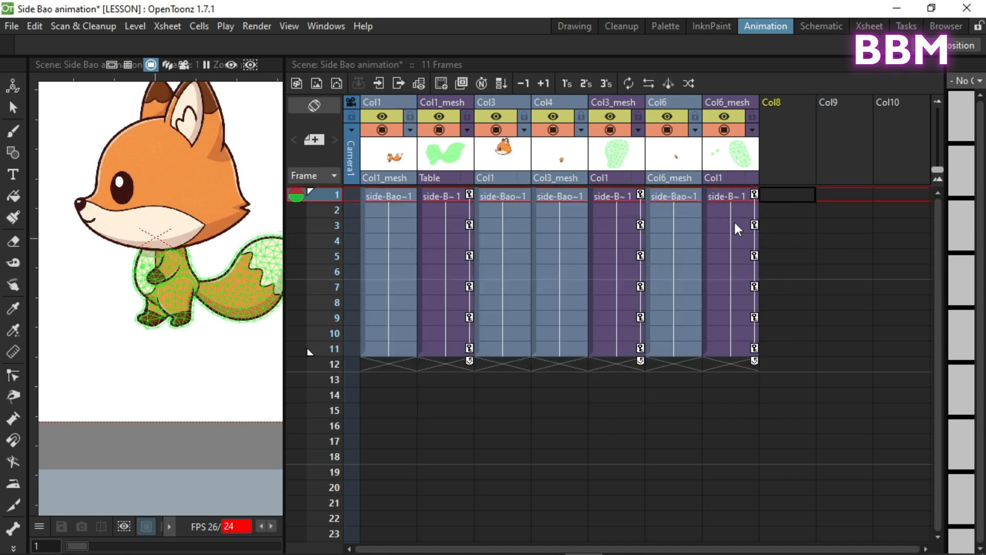
Apply Step 4 to all 11 frames of every column and save the scene
click(739, 199)
drag(286, 350, 289, 350)
right_click(744, 242)
mouse_move(841, 87)
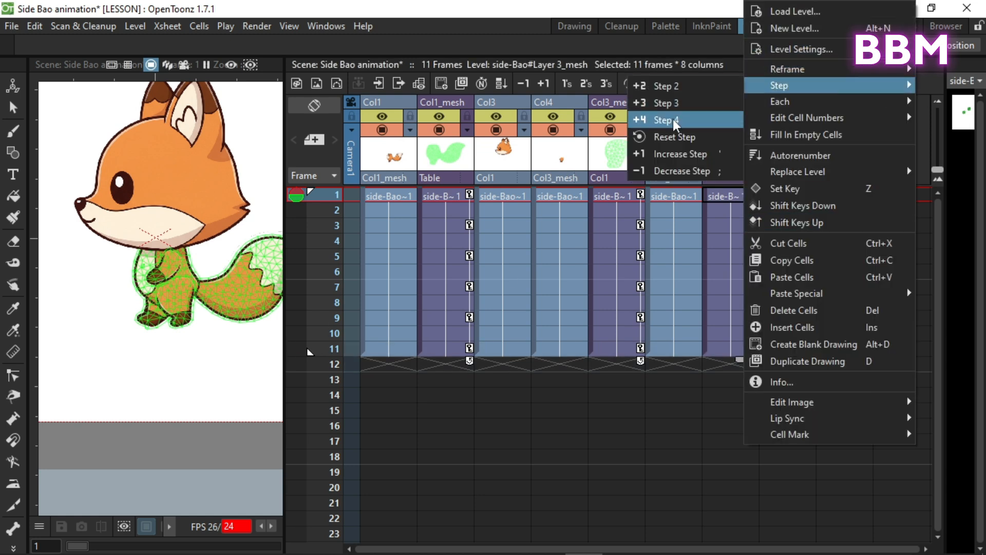
click(674, 121)
scroll(765, 276, down, 2)
scroll(767, 284, down, 2)
scroll(767, 284, down, 1)
scroll(610, 363, up, 3)
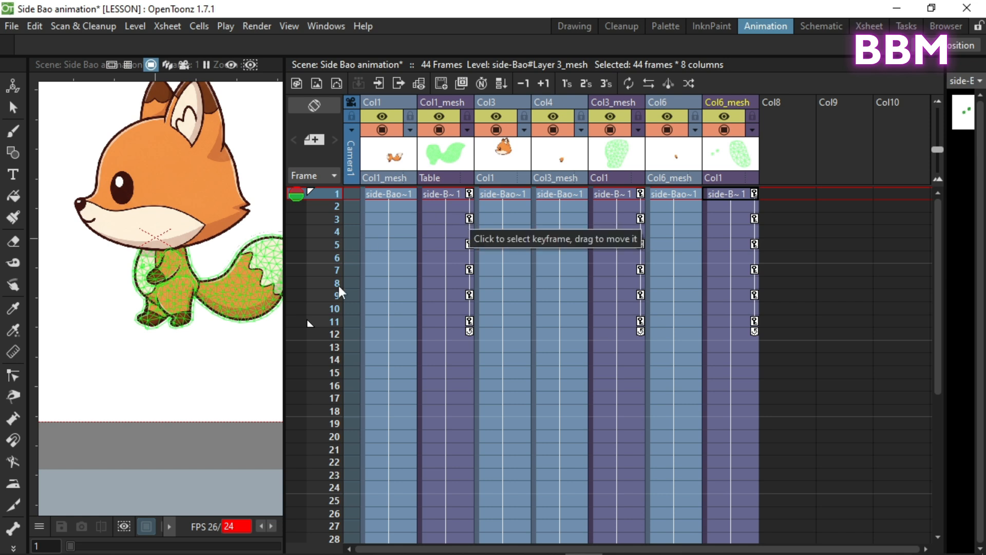
mouse_move(301, 216)
mouse_down()
mouse_move(300, 319)
mouse_move(315, 261)
mouse_up()
key(ctrl+s)
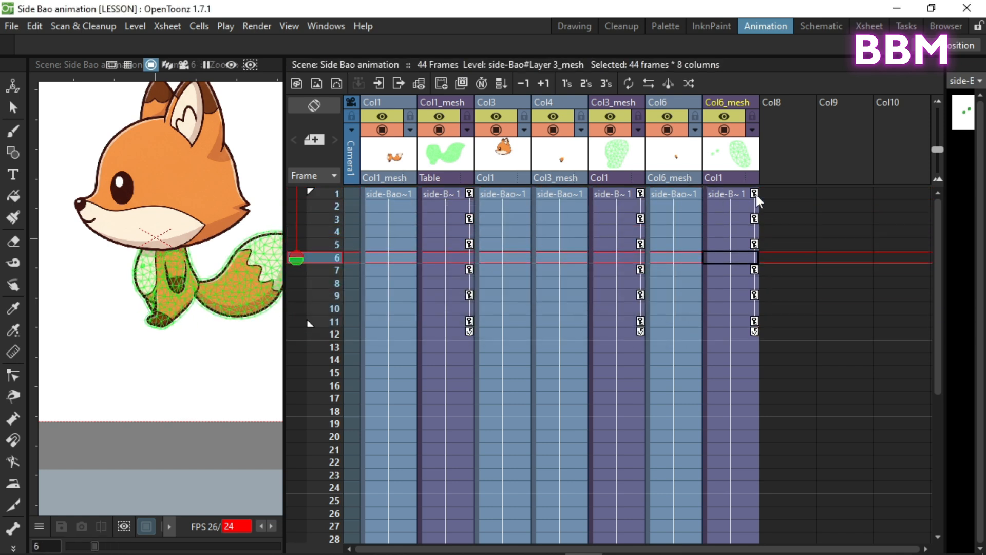
Select the keyframes from frame 3 to 11 in all three mesh columns and shift them so the first lands on frame 7
click(469, 220)
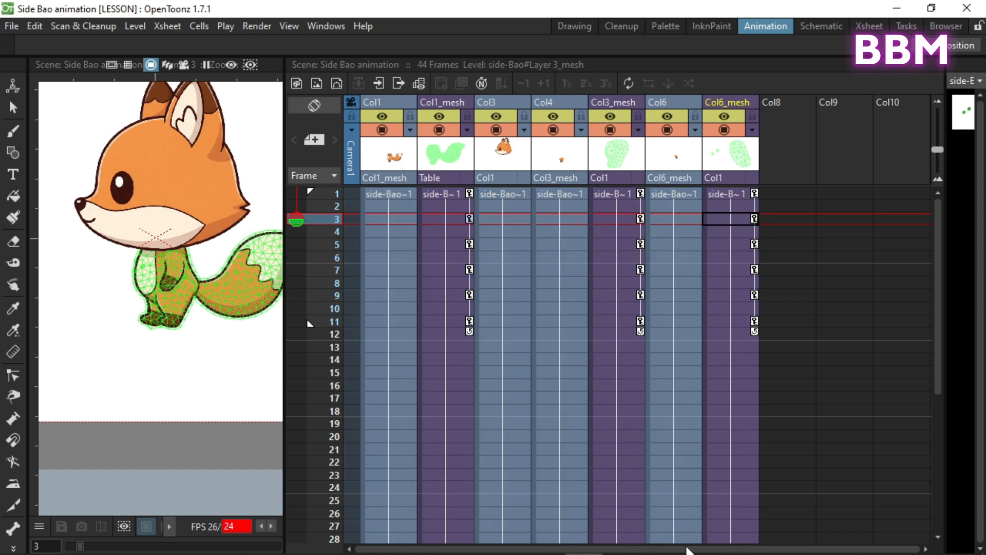
click(747, 246)
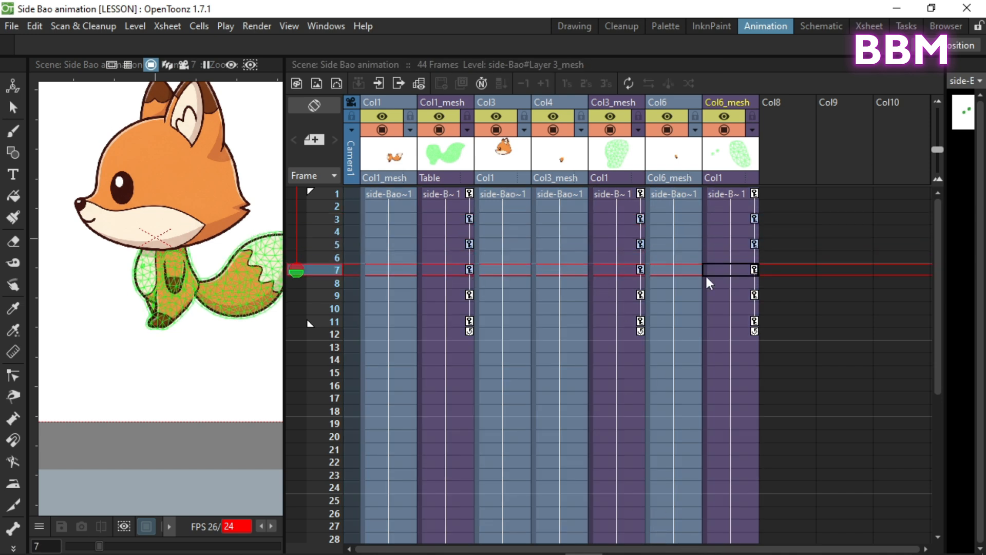
click(756, 299)
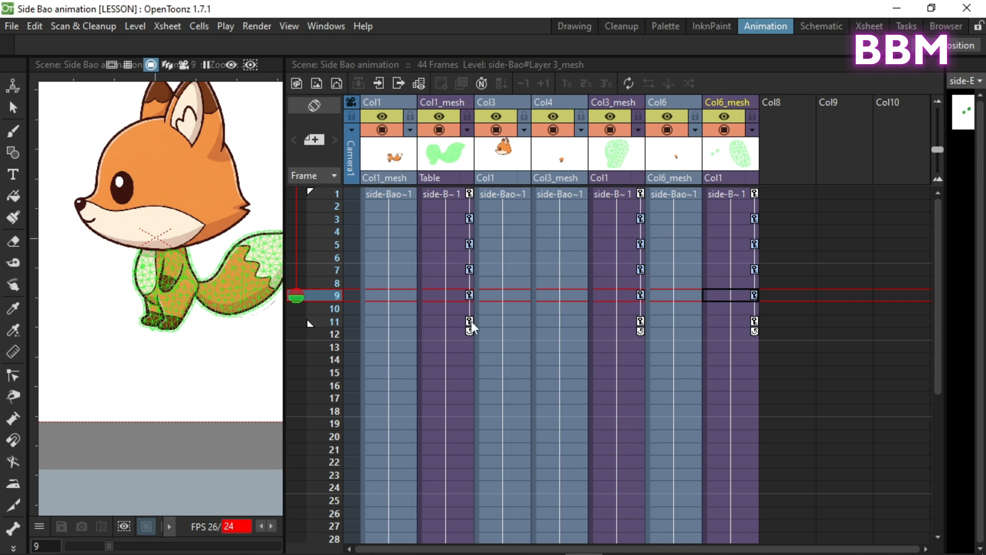
key(Down)
key(Down)
drag(757, 248, 755, 293)
Shift the mesh columns' keyframes from frame 9 onward to start at frame 12, and those following it to start at frame 17
click(757, 271)
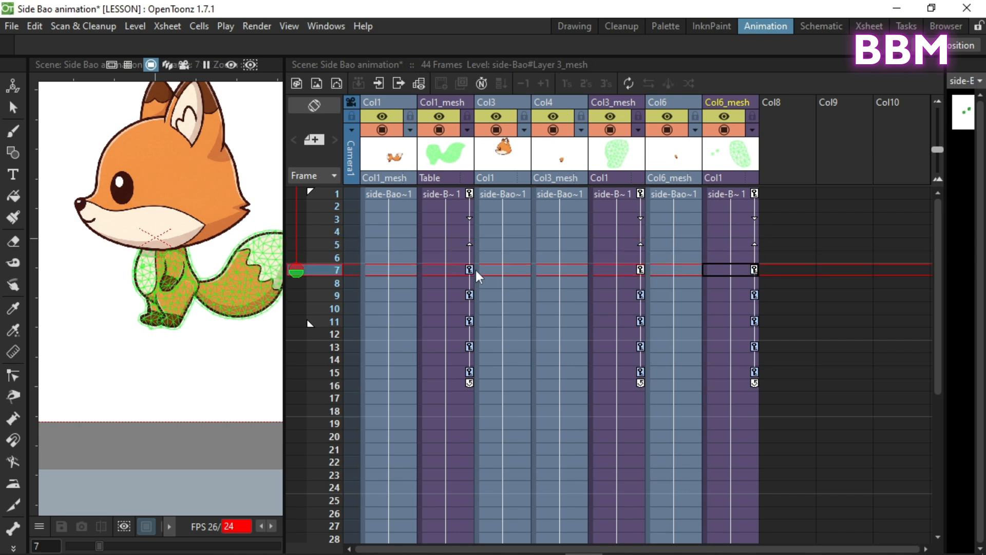
drag(759, 298, 756, 333)
click(468, 333)
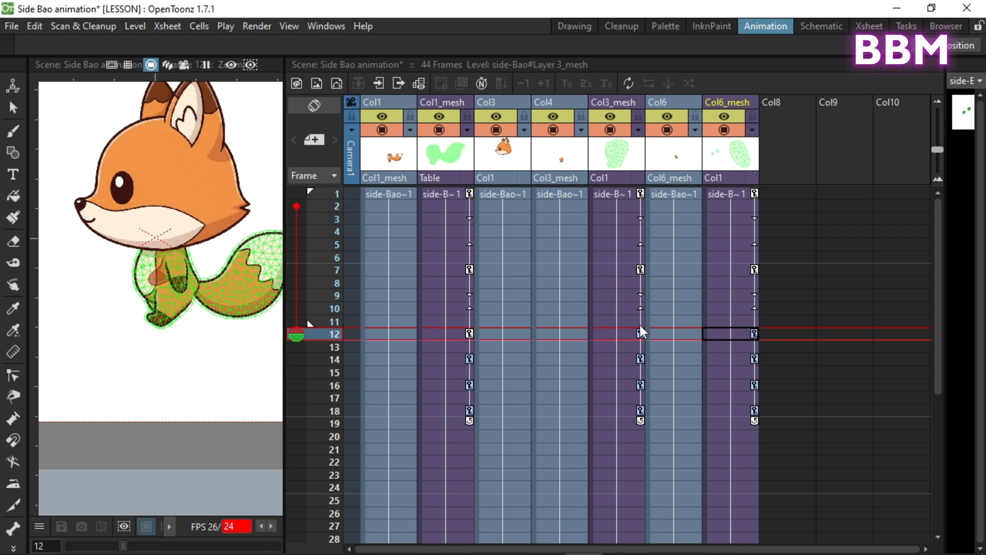
drag(756, 359, 754, 397)
Shift the mesh columns' keyframes from frame 19 onward to start at frame 22, and move the last ones to frame 27
scroll(652, 310, down, 5)
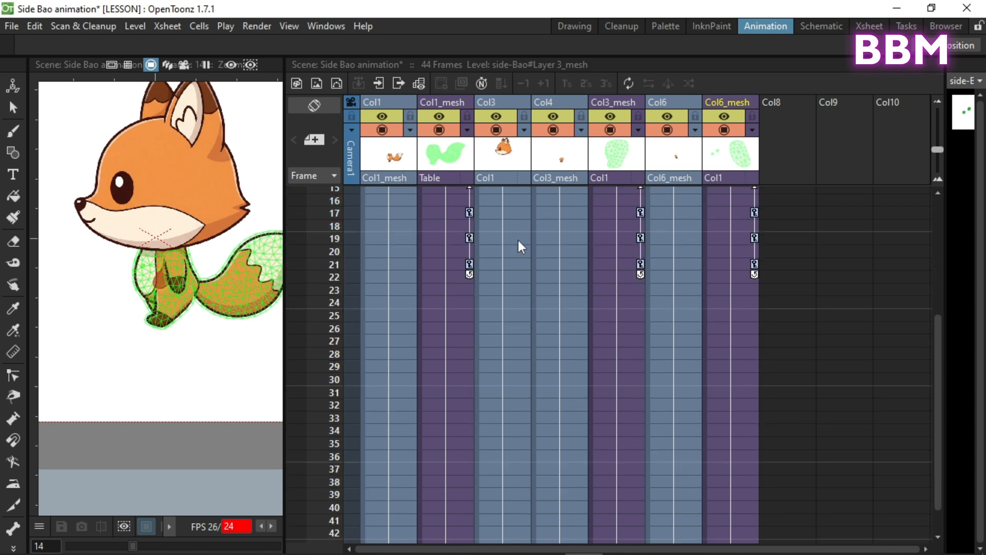
click(470, 212)
drag(754, 238, 753, 277)
click(755, 276)
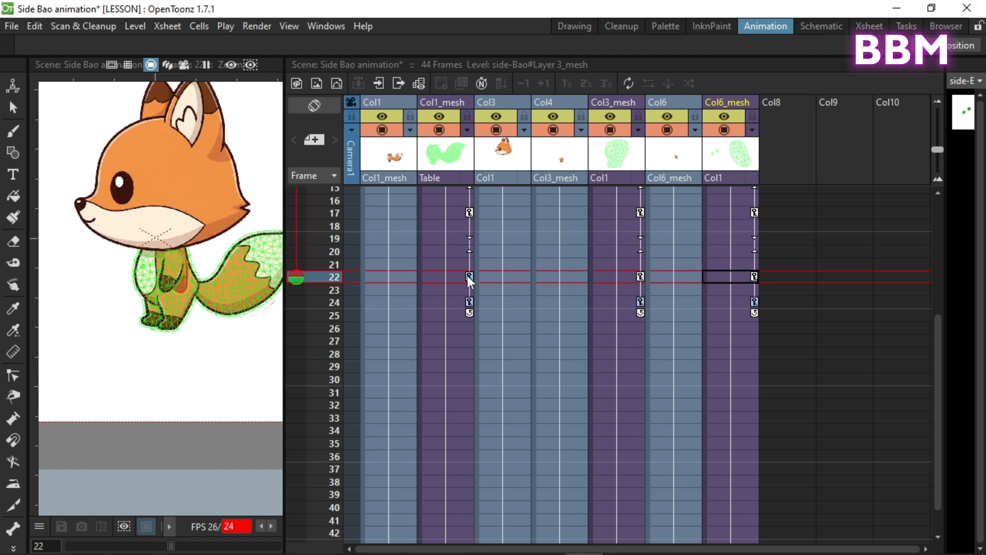
drag(469, 301, 470, 341)
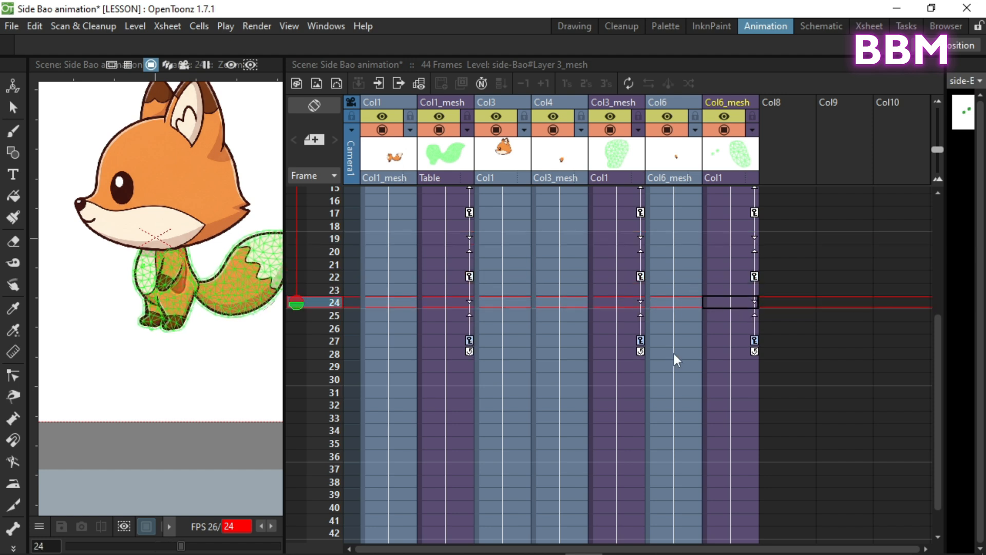
Delete frames 29 to 44 from all columns and remove the onion skin marker at frame 27
scroll(649, 350, down, 3)
drag(739, 464, 354, 272)
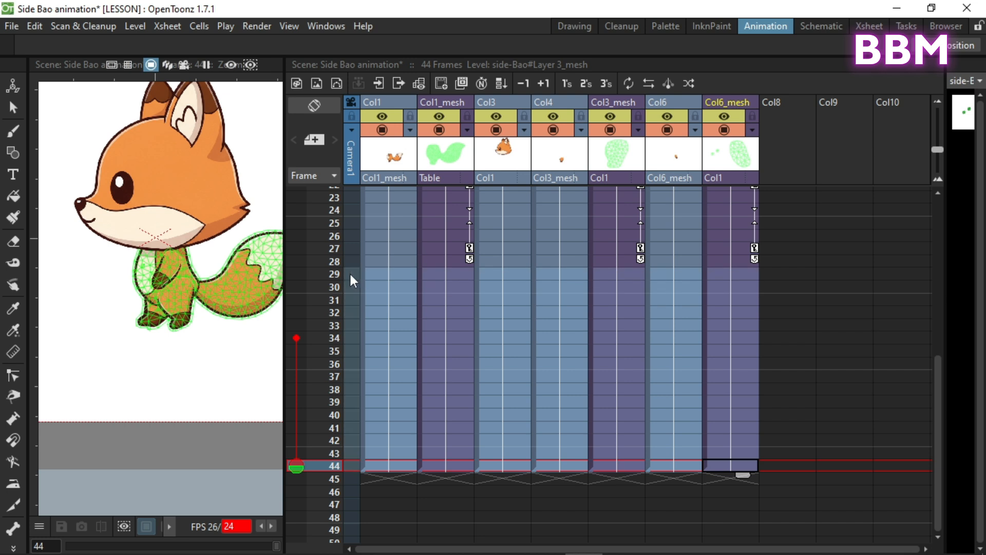
key(Delete)
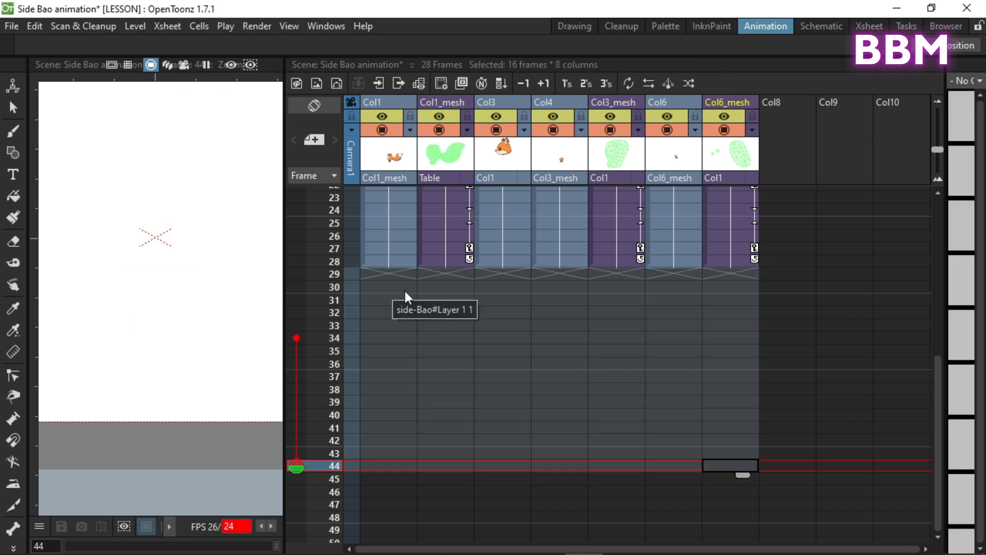
click(454, 379)
scroll(433, 333, up, 5)
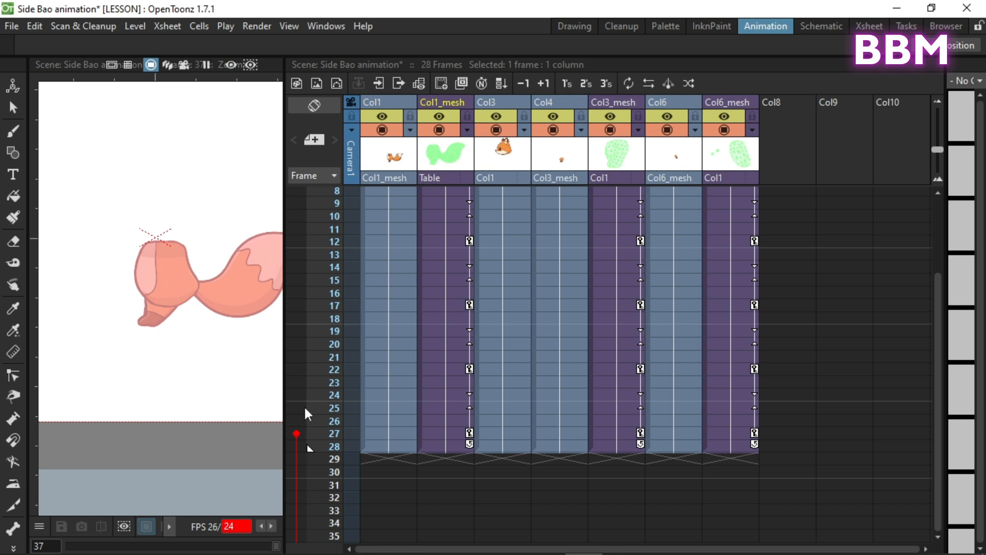
click(297, 433)
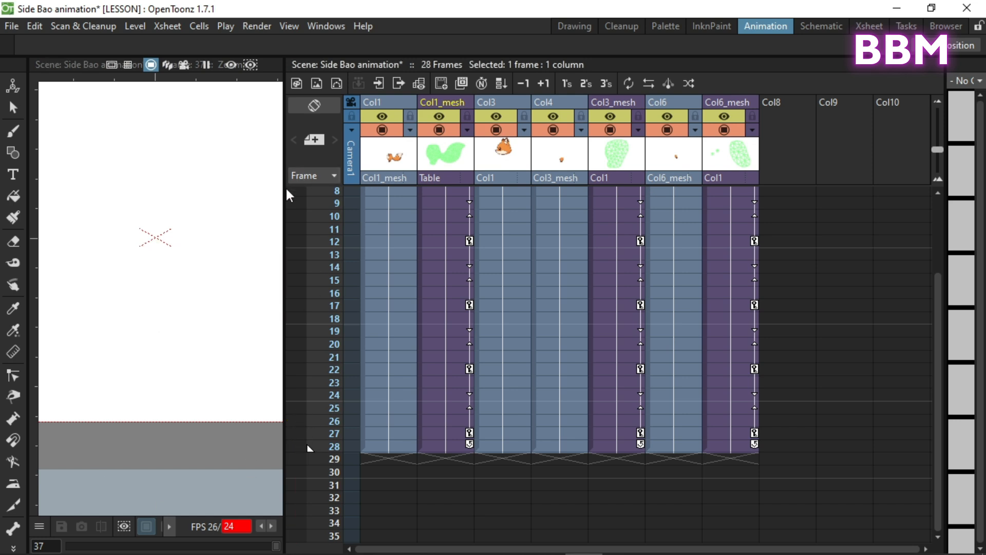
Widen the viewer area again and go back to frame 1
scroll(445, 464, down, 8)
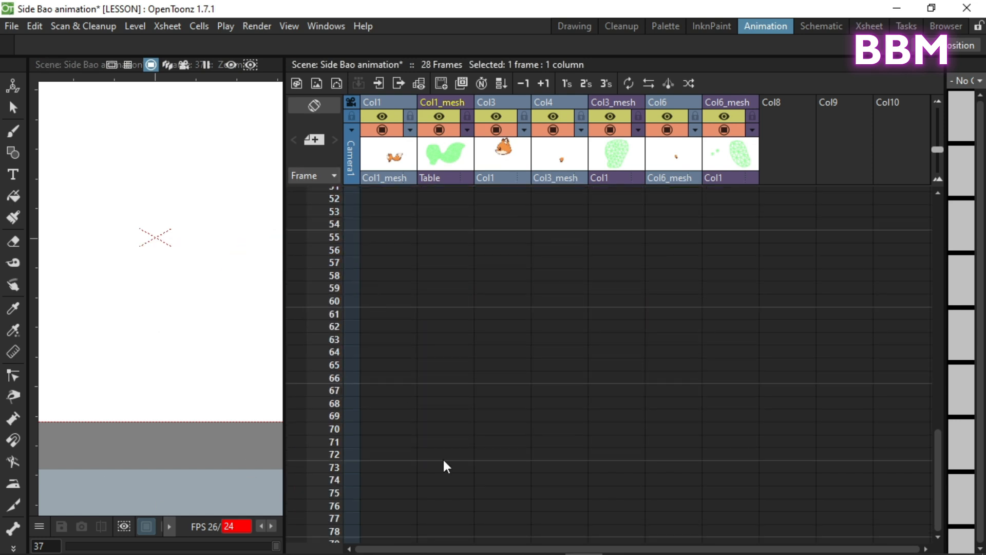
drag(285, 380, 623, 383)
scroll(550, 419, up, 4)
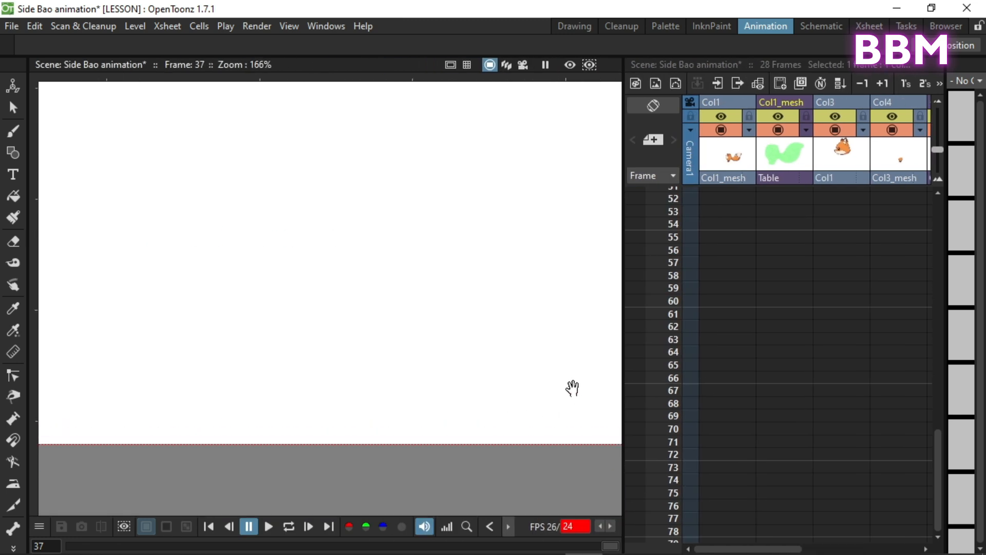
scroll(682, 249, up, 9)
click(663, 194)
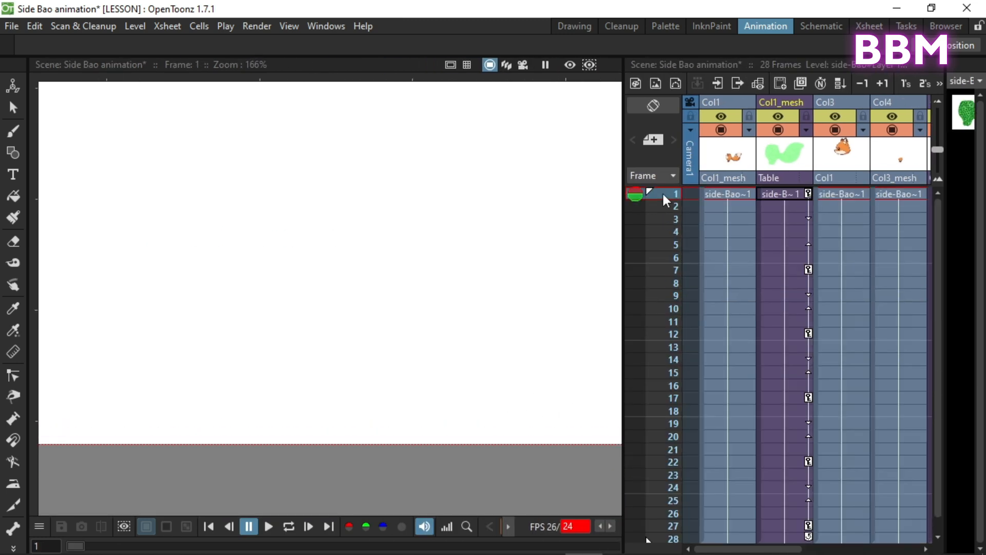
Play the walk animation once and in a loop, and stop it at frame 1
scroll(359, 337, down, 8)
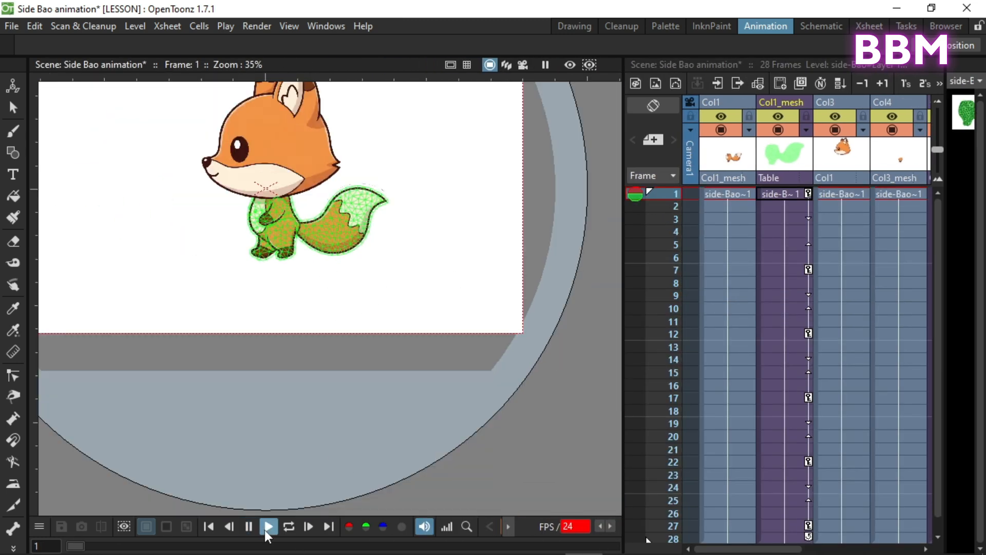
click(266, 527)
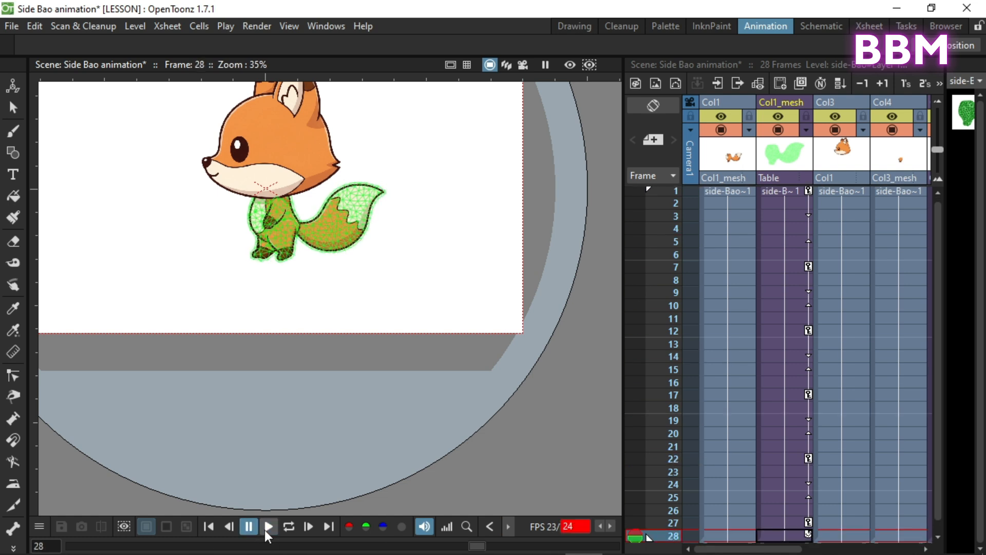
click(282, 528)
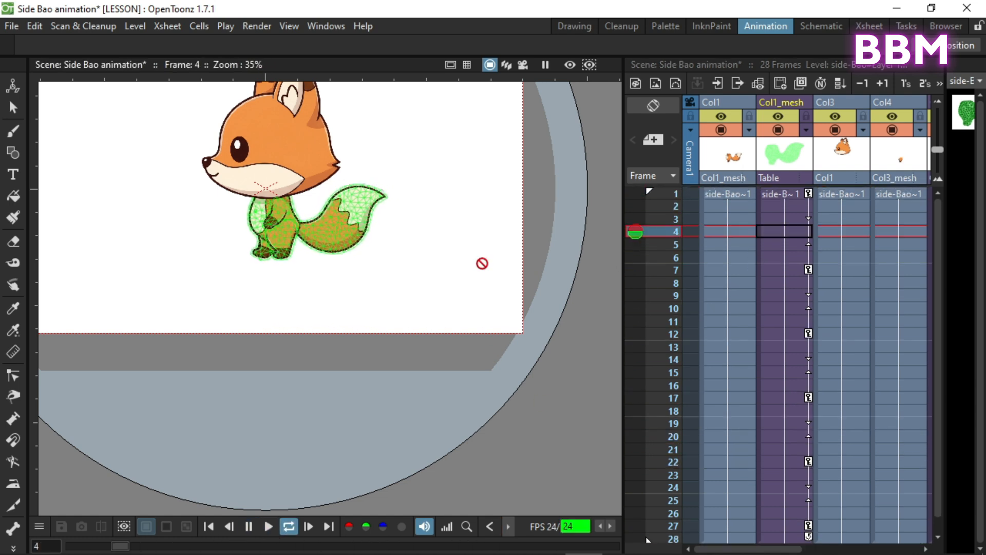
click(268, 528)
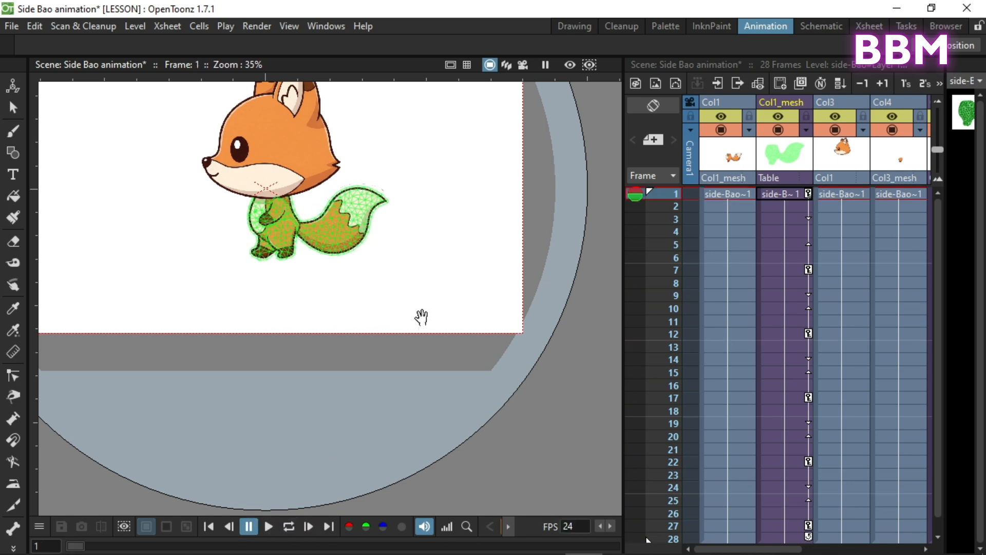
scroll(388, 327, up, 6)
scroll(363, 308, down, 5)
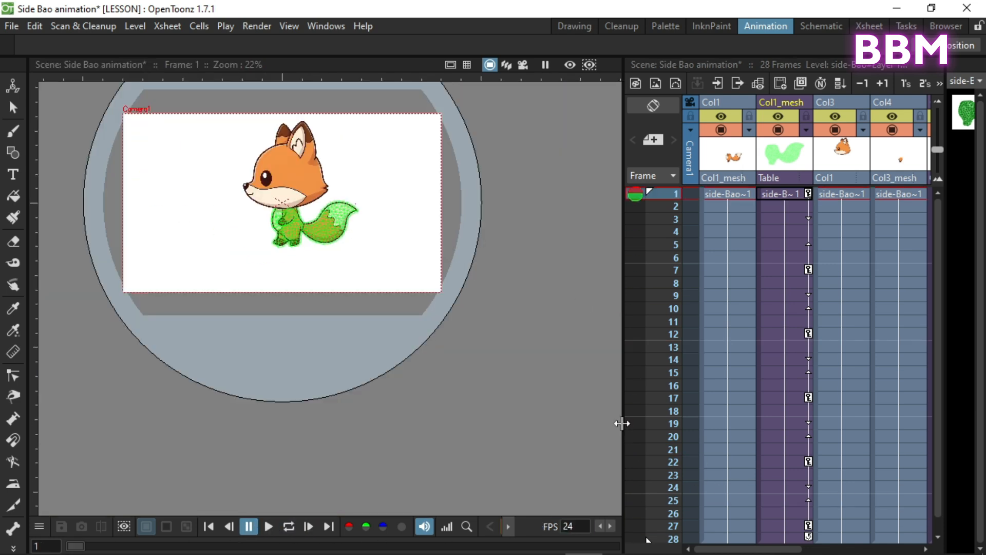
Widen the Xsheet, scrub to frame 12 and check the keyframes across all columns
drag(624, 423, 488, 401)
scroll(595, 354, down, 3)
scroll(686, 365, up, 3)
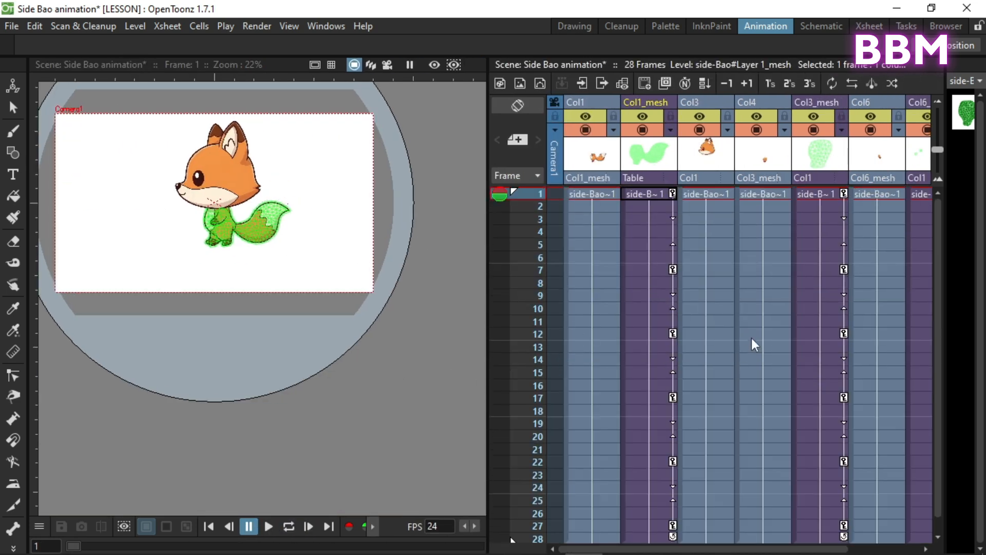
drag(501, 219, 516, 331)
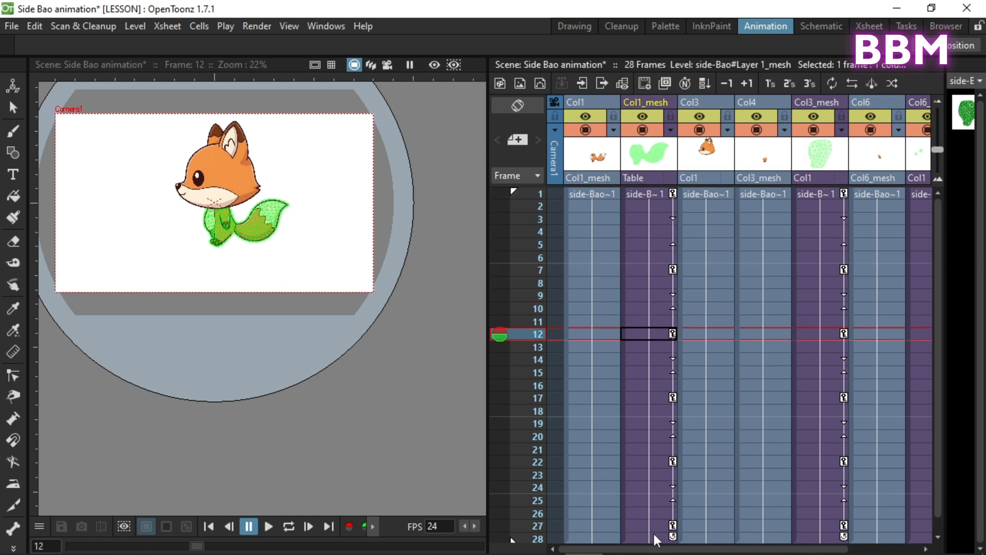
scroll(688, 488, right, 3)
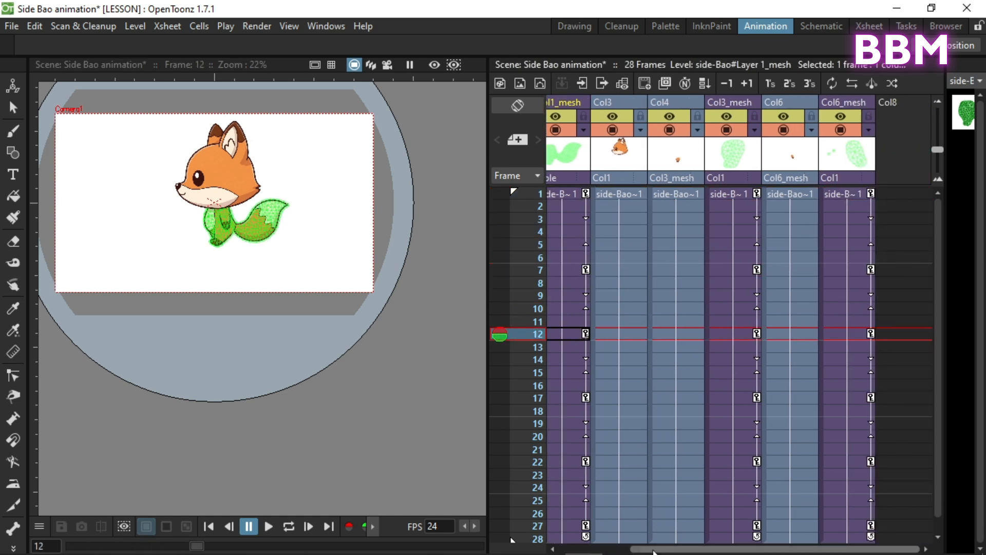
scroll(635, 160, left, 3)
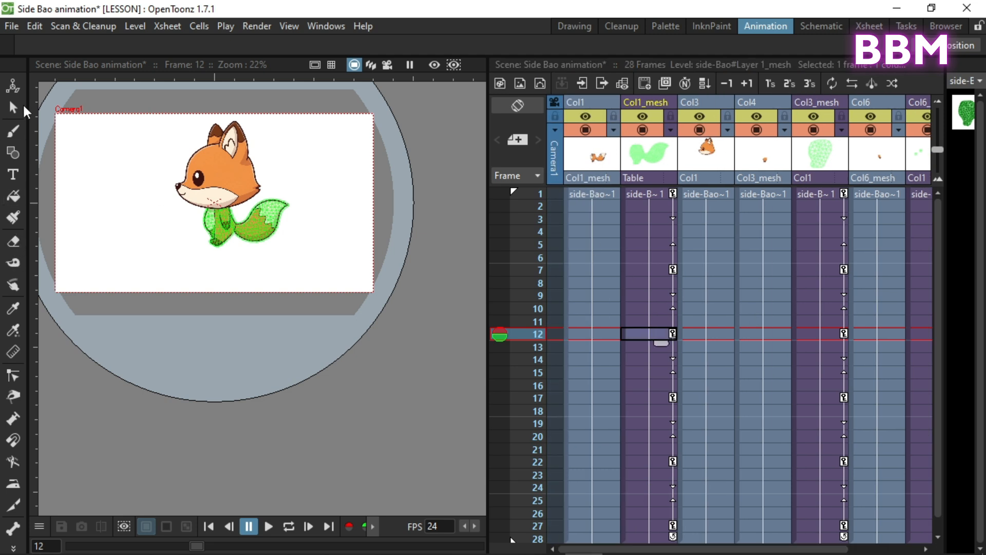
Try to offset Col1_mesh with the Animate tool to X 2.55, Y 7.65 px at frame 12 and Y -5.1 px at frame 27
click(13, 85)
scroll(225, 194, up, 3)
drag(228, 232, 229, 229)
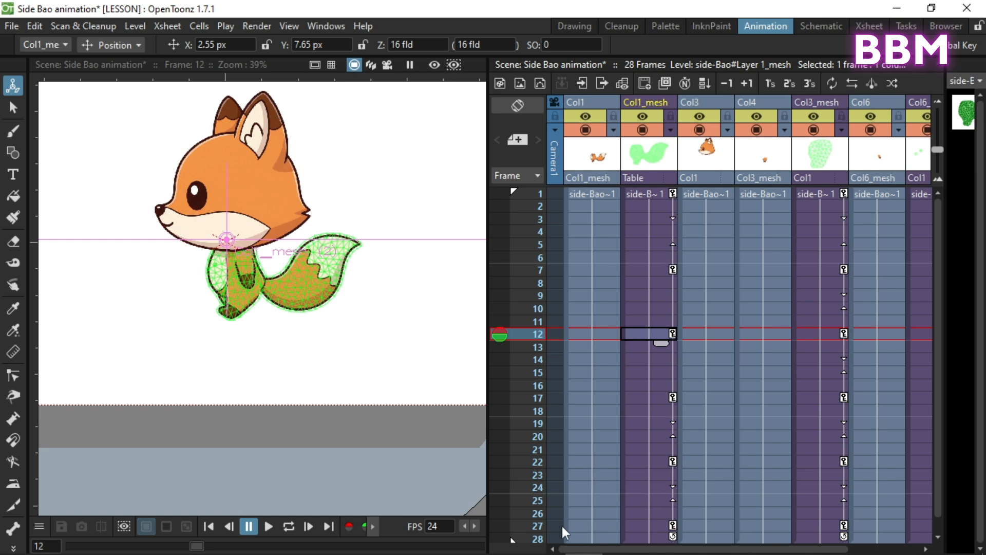
click(643, 524)
drag(274, 208, 273, 214)
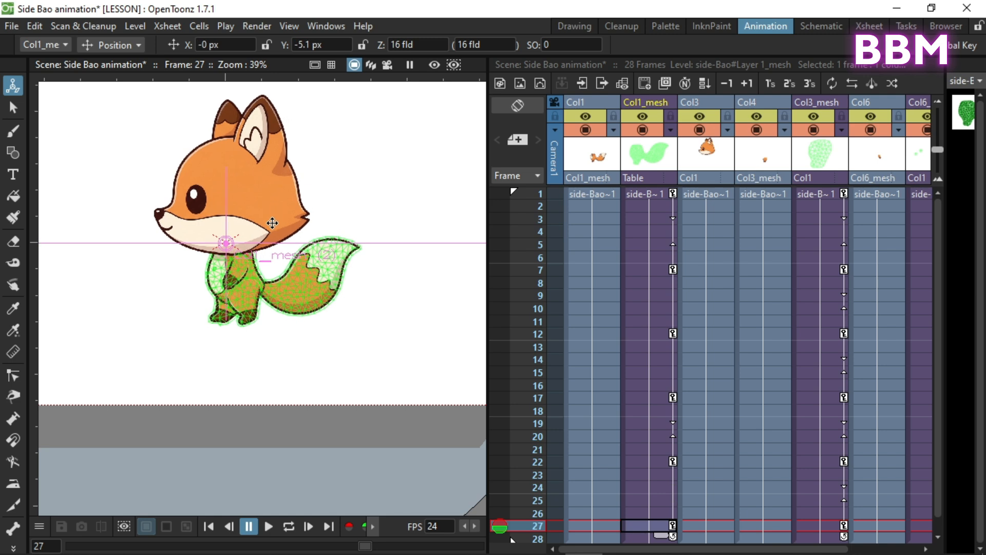
Preview the loop and undo the position offsets of Col1_mesh
click(289, 526)
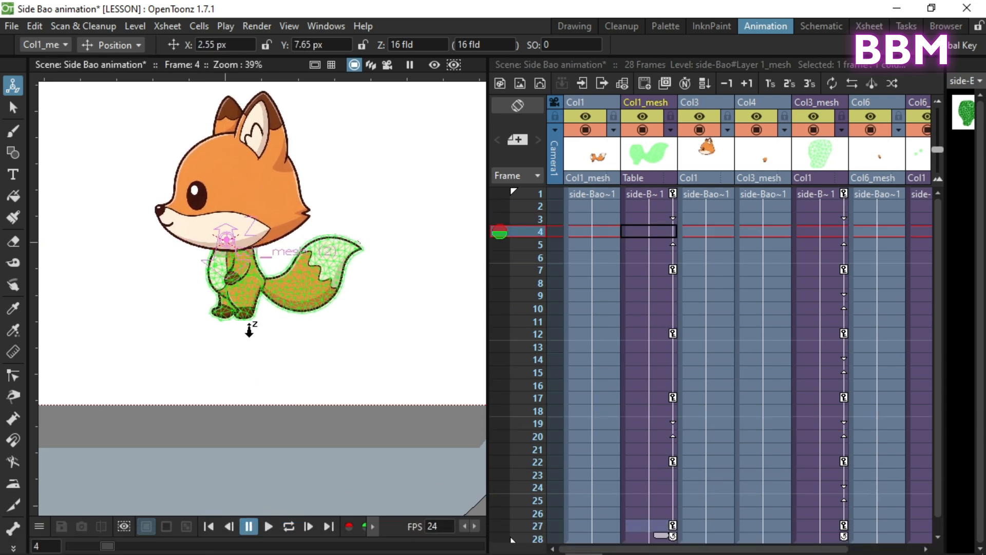
key(ctrl+z)
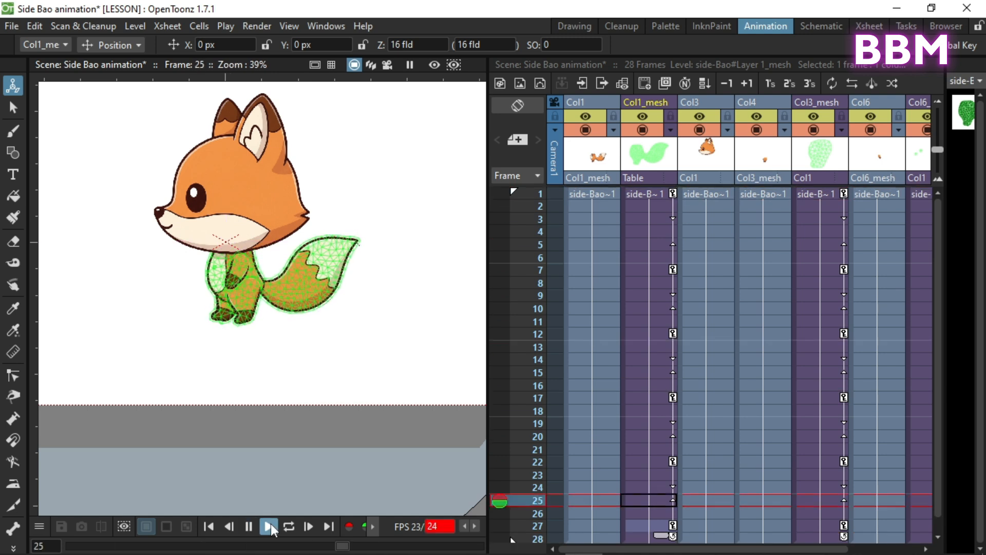
scroll(418, 422, down, 2)
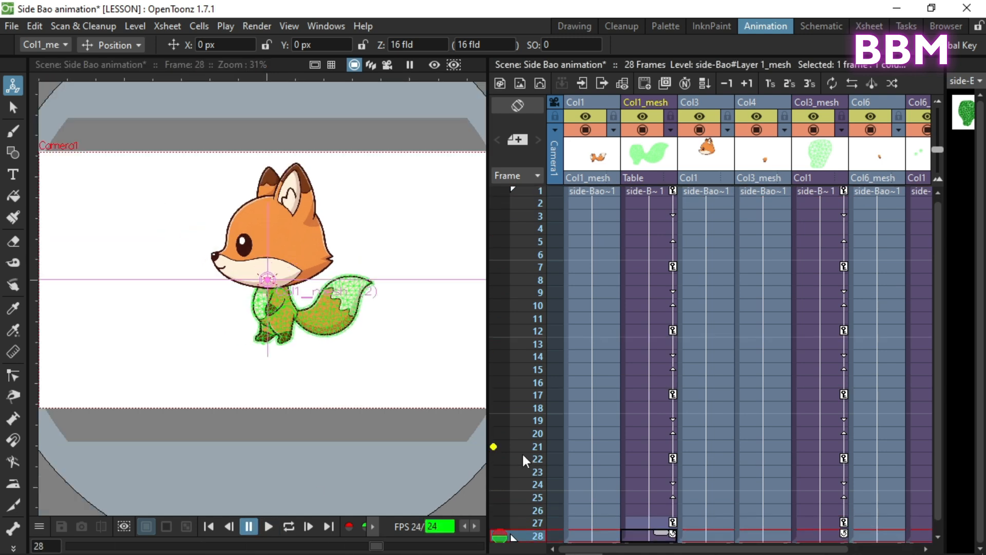
Set the Animate tool to Rotation and key the head in Col3 at frames 1, 7, 12 and 19, tilted 1.34° at frame 19
click(710, 193)
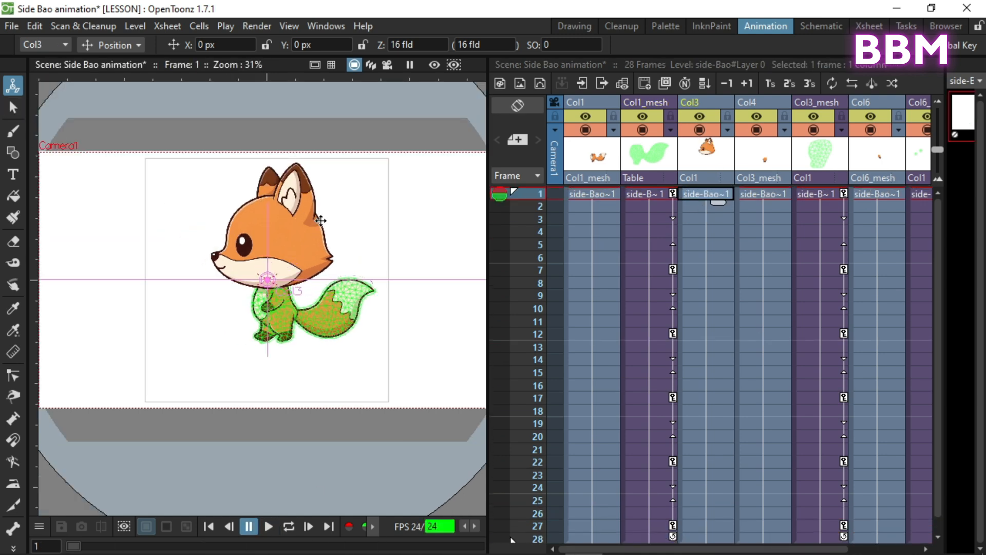
click(111, 44)
click(113, 82)
drag(399, 194, 373, 188)
click(717, 269)
click(718, 333)
click(718, 422)
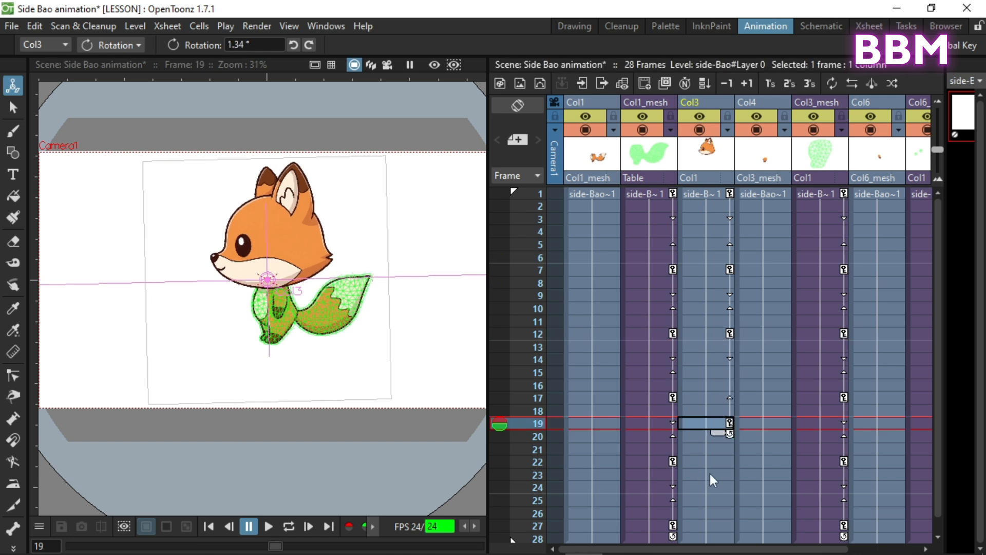
Rotate the head in Col3 to -0.87° at frame 25
click(713, 502)
drag(398, 222, 418, 246)
scroll(704, 432, down, 3)
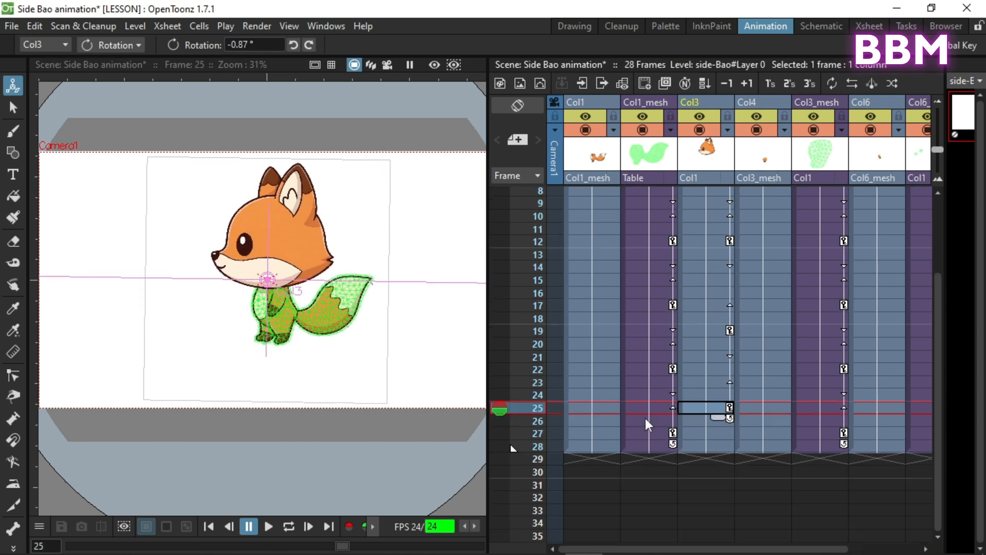
Play the walk with the head rotation in a loop and stop it
click(271, 527)
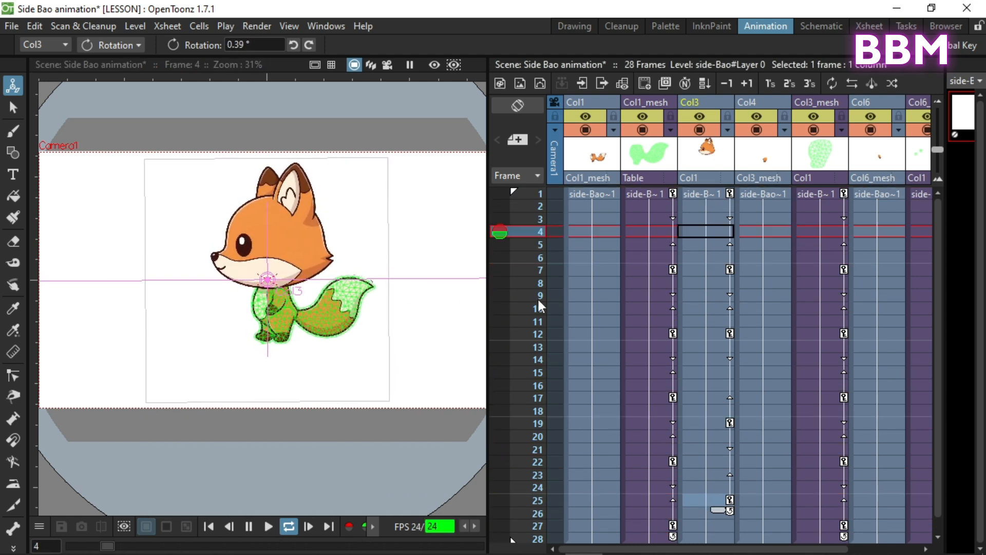
click(249, 527)
scroll(611, 370, down, 5)
scroll(612, 368, up, 5)
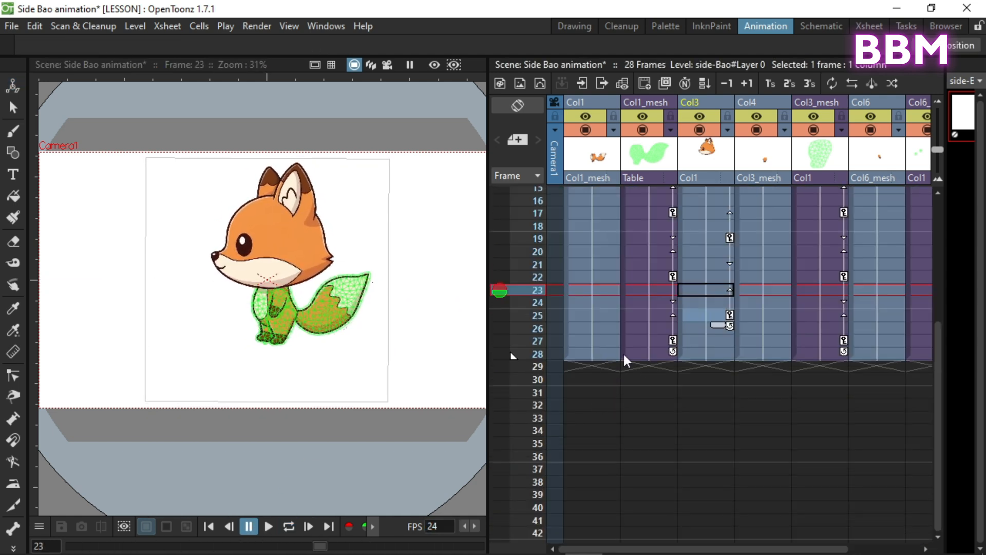
Extend all columns from Col1 to Col6_mesh by one frame to frame 29
click(576, 355)
scroll(888, 356, right, 3)
drag(794, 363, 800, 376)
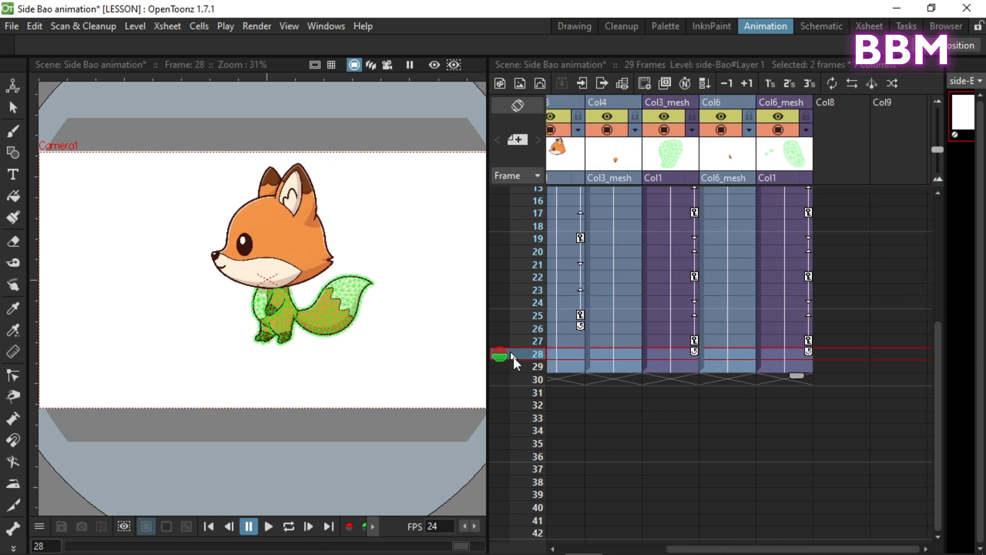
drag(716, 547, 577, 547)
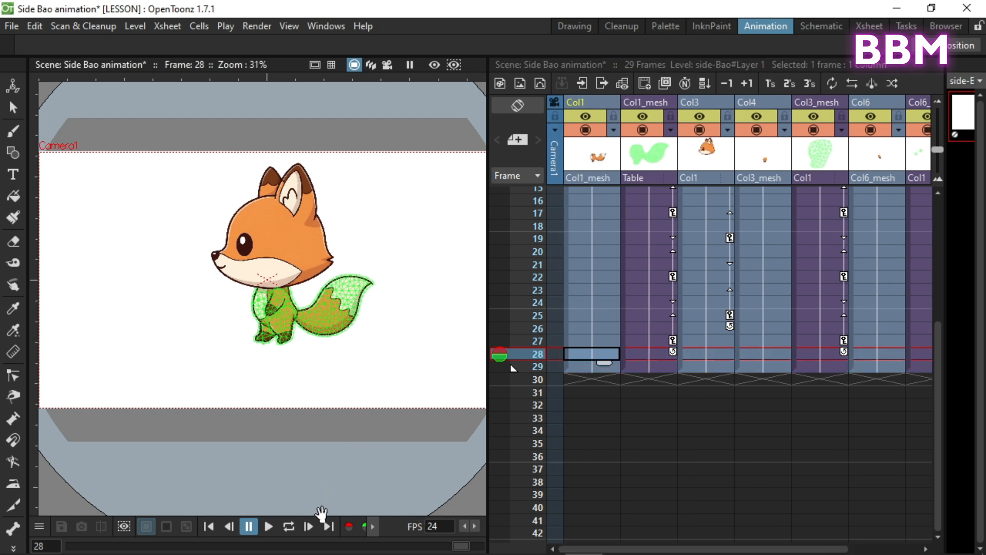
Play the extended 29-frame walk in a loop and stop it to examine the motion
click(289, 526)
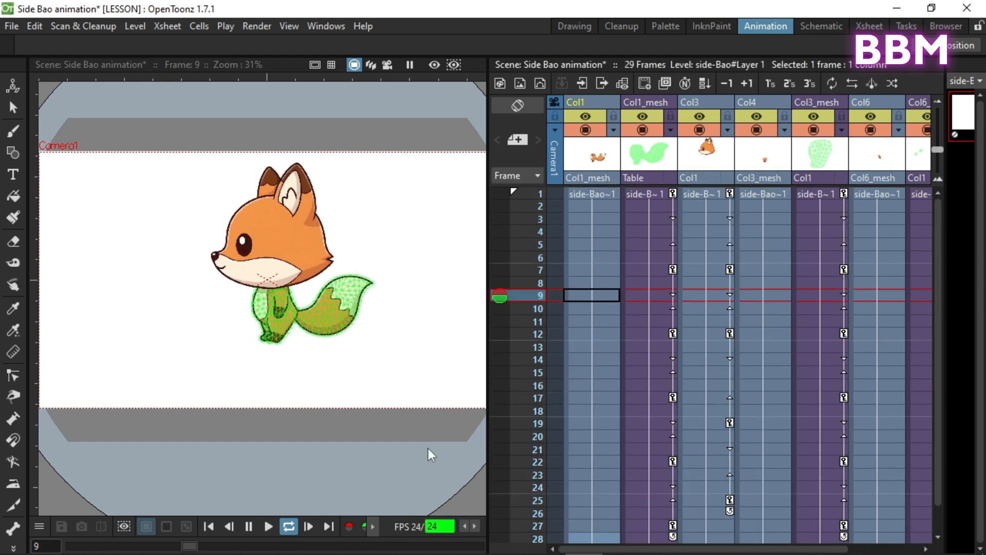
click(249, 526)
scroll(692, 483, down, 5)
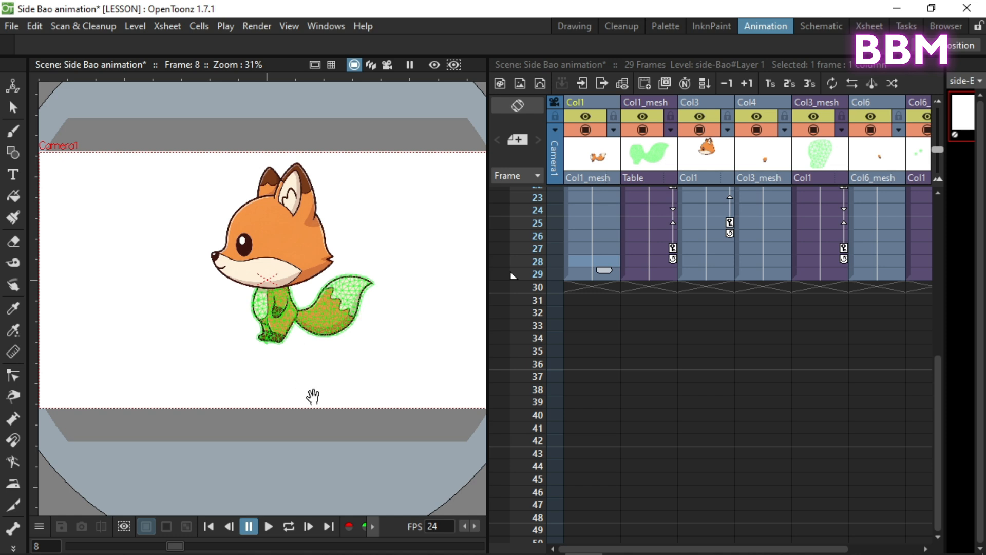
scroll(276, 309, down, 3)
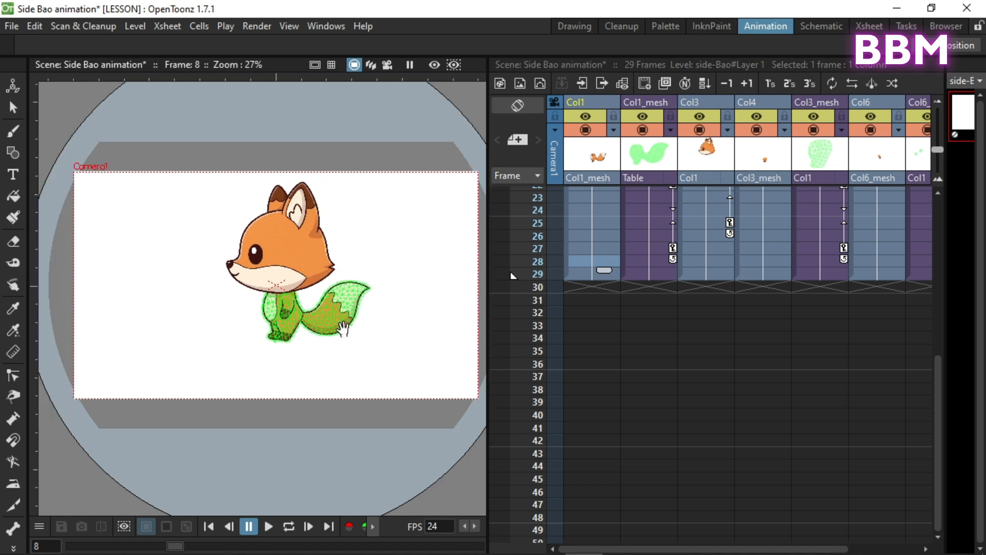
Turn on the viewer's preview, play the rendered walk in a loop and save the scene
click(434, 64)
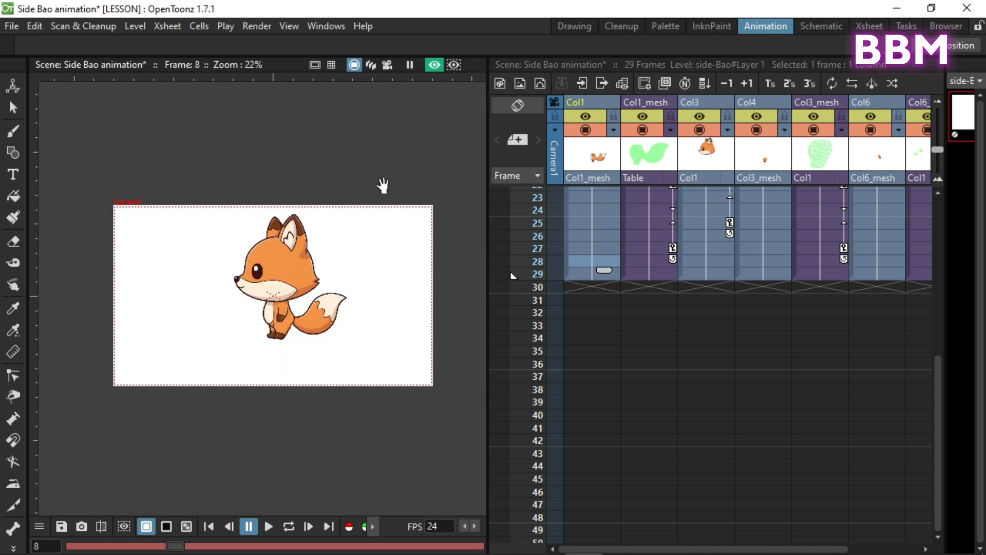
click(269, 528)
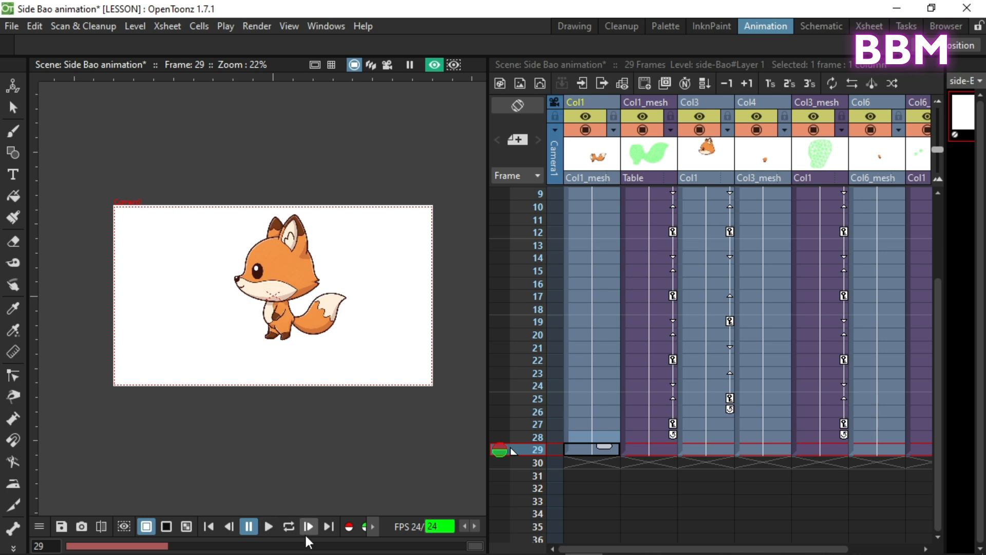
click(289, 526)
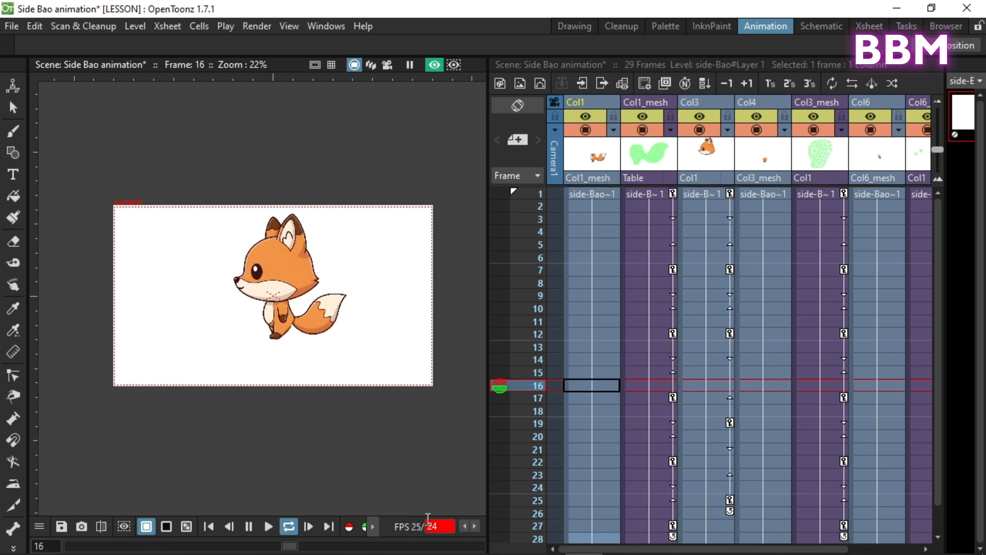
key(ctrl+s)
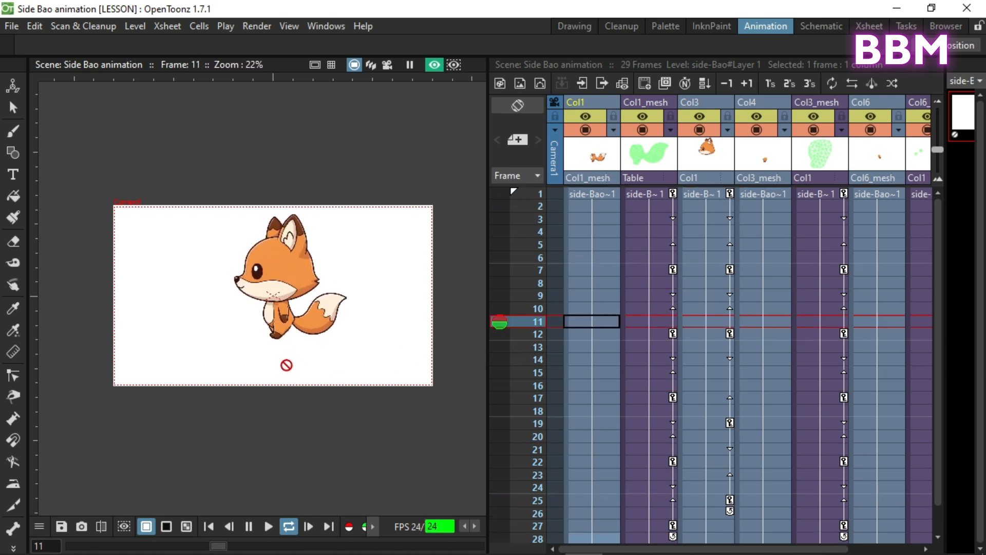
Stop playback, scrub to Col1_mesh's frame 27 keyframe and turn on the sub-camera preview
click(249, 526)
scroll(271, 169, up, 2)
mouse_move(499, 335)
mouse_down()
mouse_move(498, 198)
mouse_move(498, 533)
mouse_move(537, 411)
mouse_up()
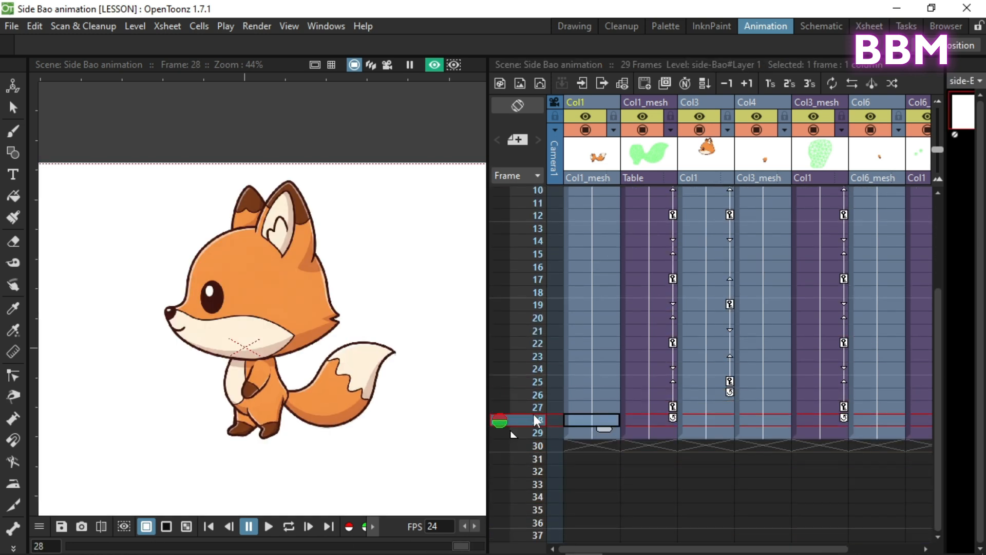
click(666, 408)
click(454, 65)
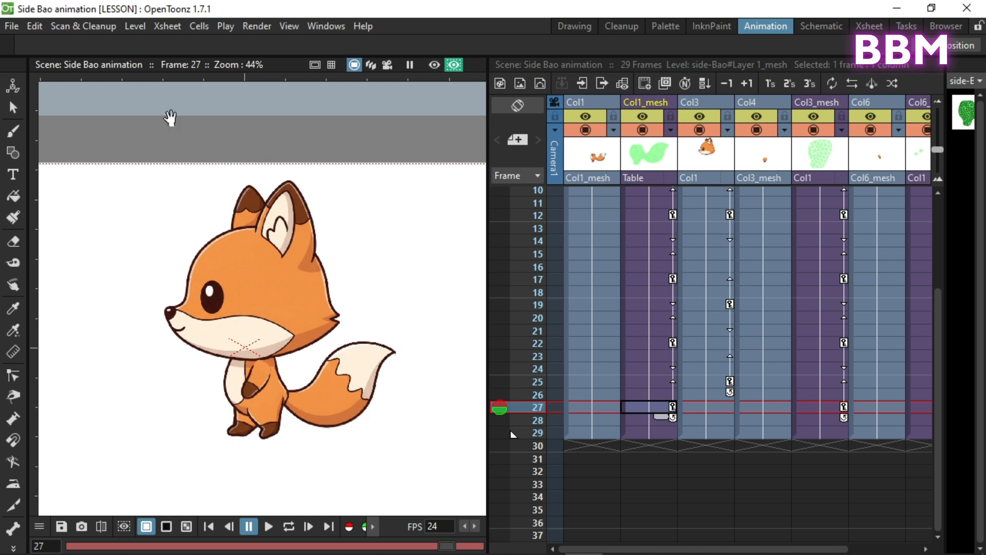
Raise the front foot's toe vertex in Col1_mesh at frame 27 to an angle of 22.46° with the Plastic tool and scrub to check
key(k)
scroll(246, 431, up, 4)
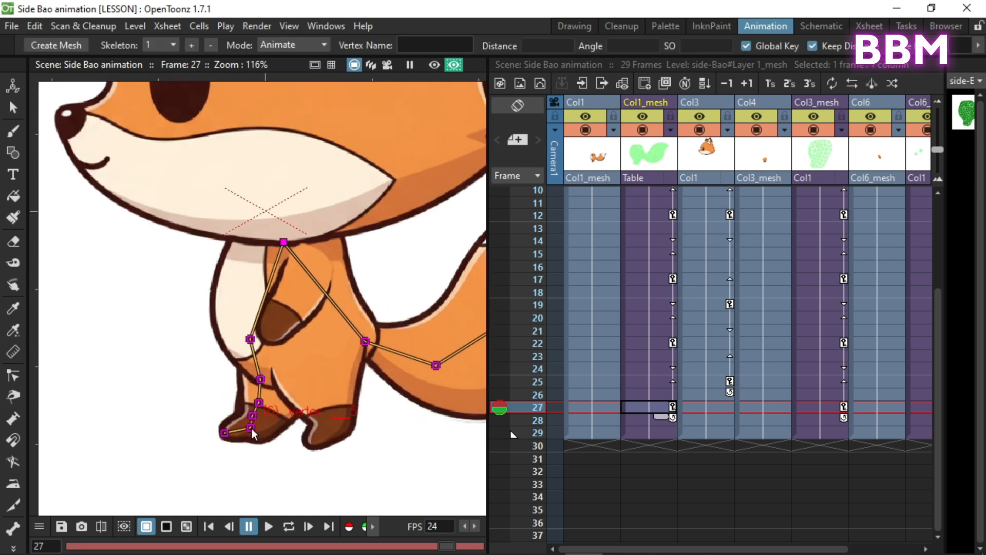
drag(224, 434, 224, 427)
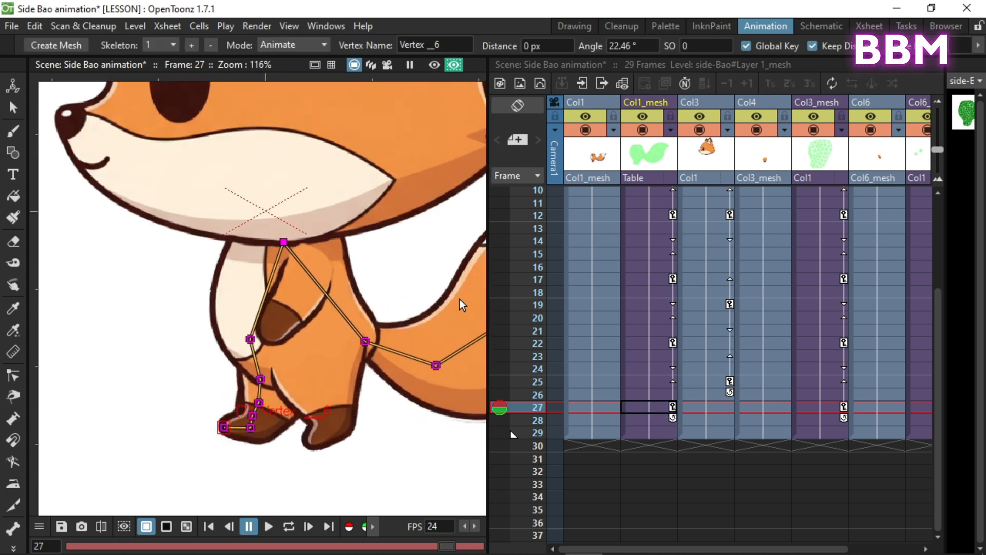
mouse_move(499, 412)
mouse_down()
mouse_move(501, 421)
mouse_move(509, 251)
mouse_up()
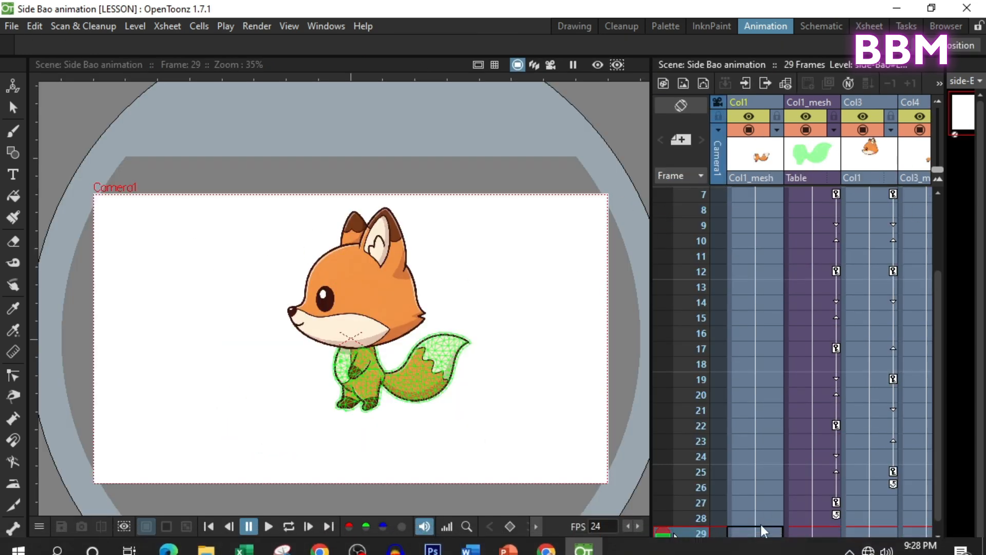
Draw a freehand sky outline with a wavy lower edge across the camera area at frame 7 of the empty Col8 with the Brush
drag(758, 549, 881, 549)
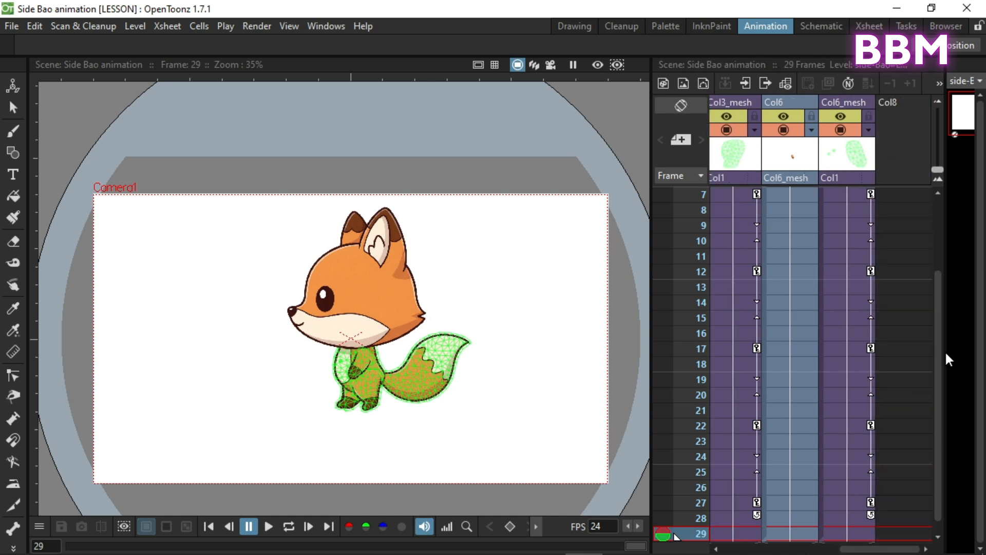
click(909, 195)
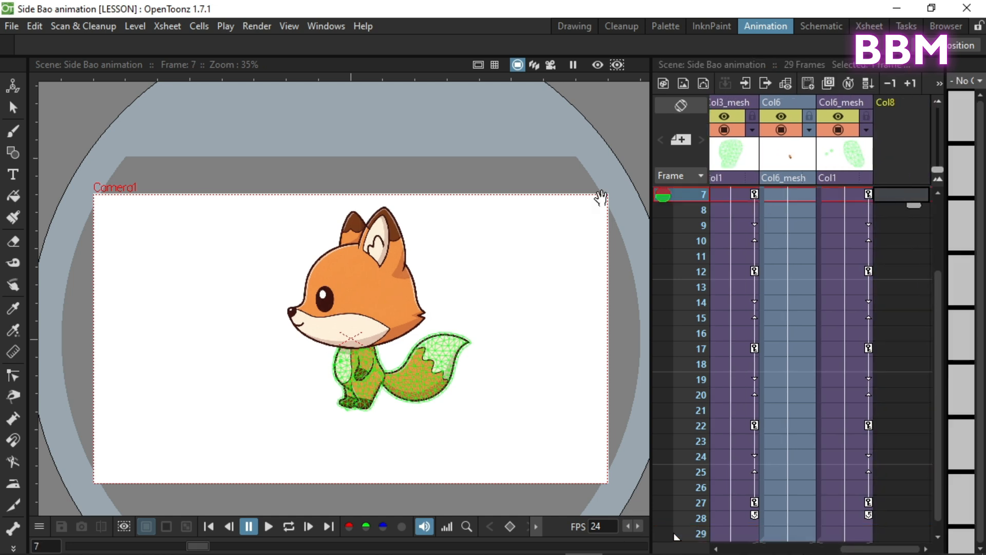
scroll(370, 185, down, 3)
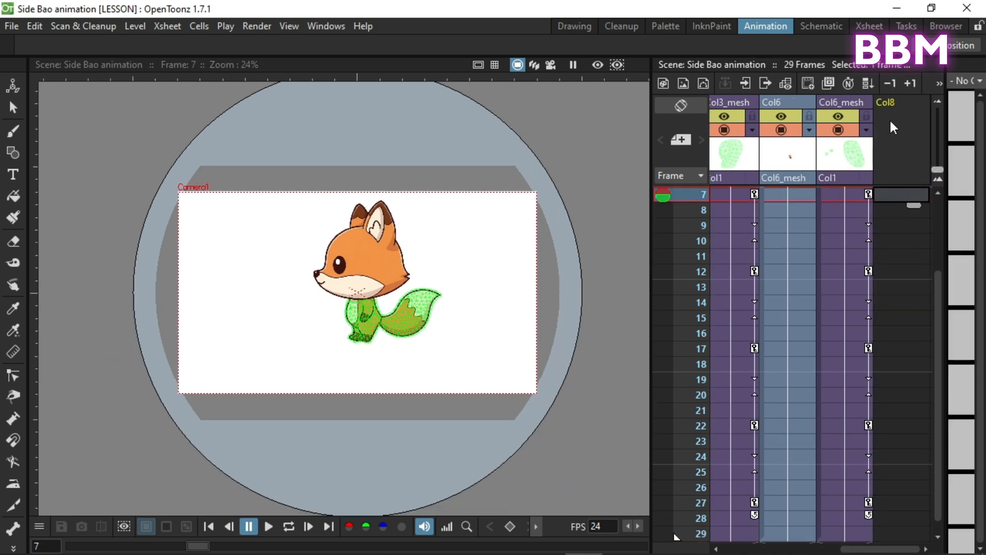
click(17, 129)
drag(109, 152, 117, 150)
Select the freehand sky outline and stretch it horizontally with the Selection tool until it extends well past the camera's right edge
click(14, 107)
click(110, 160)
scroll(111, 160, up, 9)
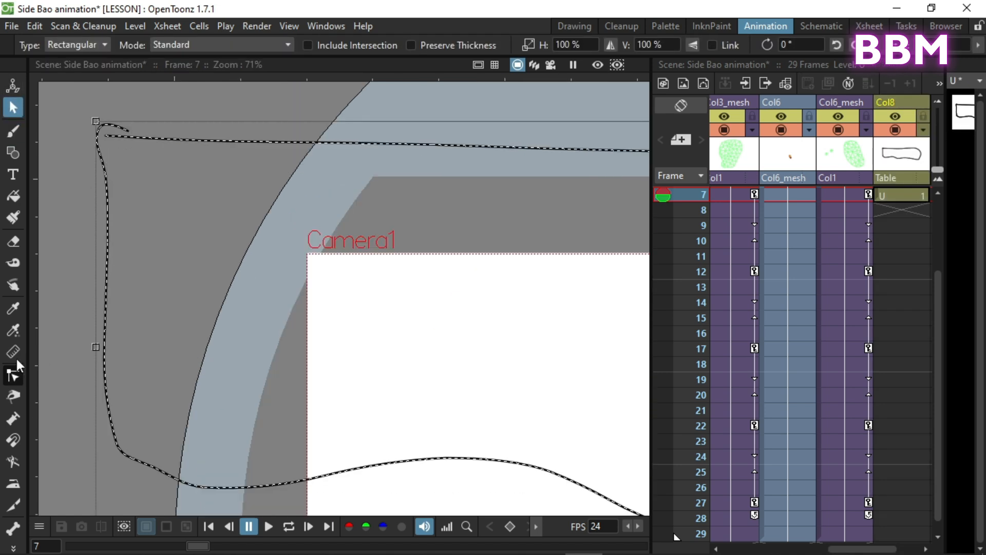
click(14, 376)
scroll(377, 285, down, 6)
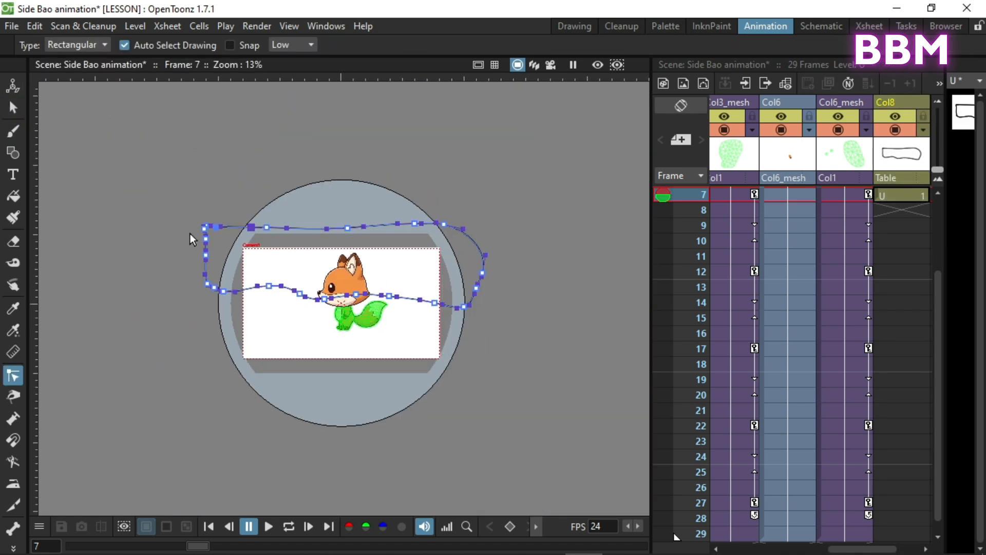
key(s)
click(466, 308)
drag(486, 265, 625, 268)
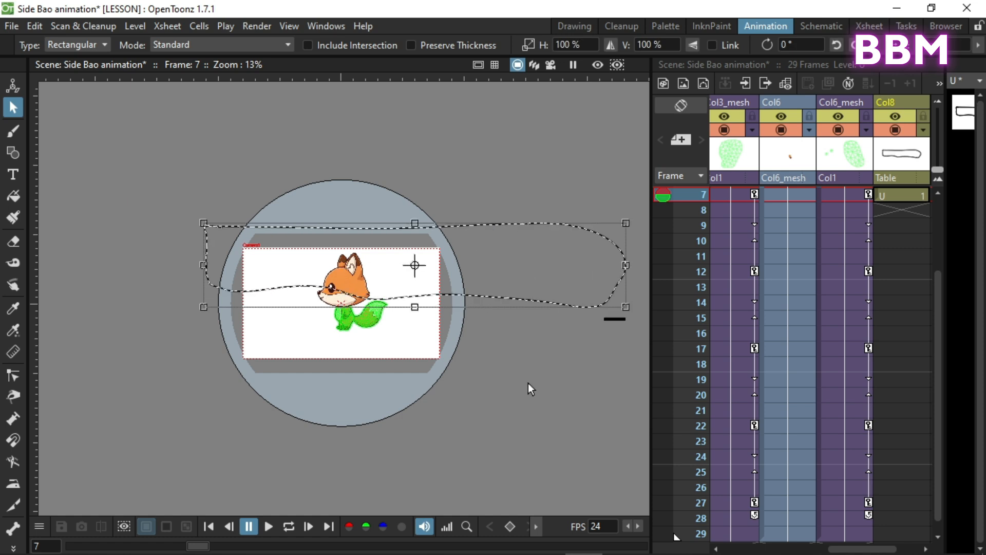
Draw a wide rectangle for the ground with the Geometric tool, overlapping the sky outline and reaching below the camera frame
key(g)
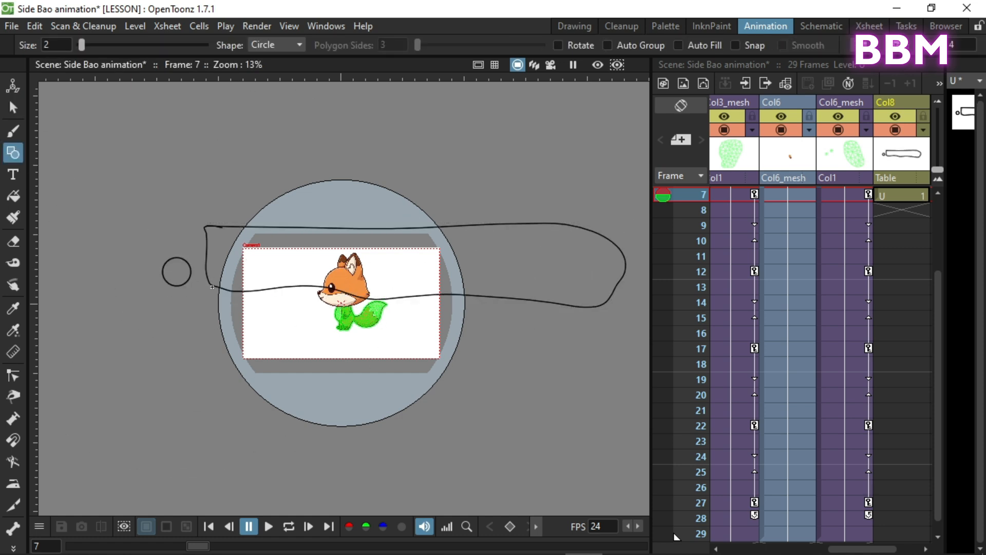
click(276, 45)
click(272, 42)
drag(189, 272, 626, 378)
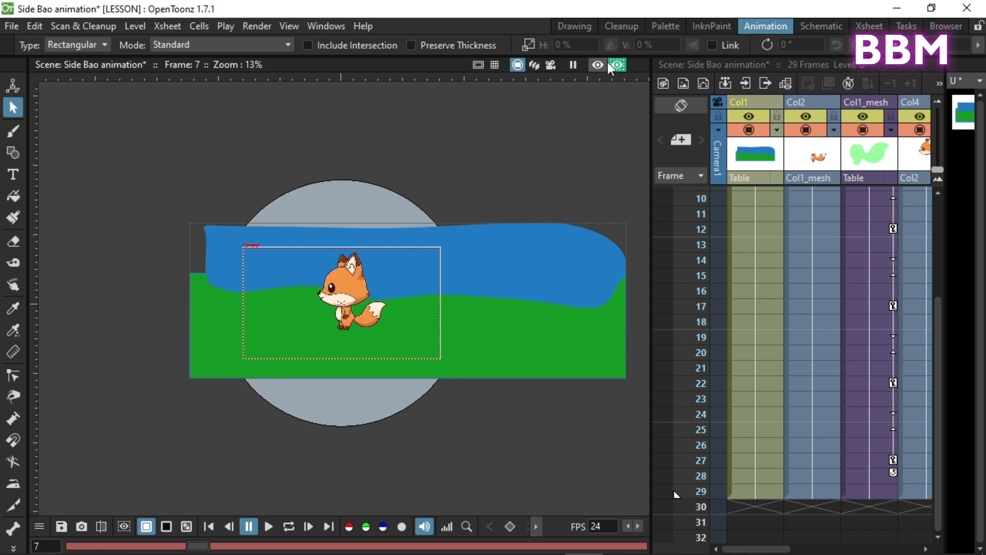
Replace the sub-camera preview with the full camera preview to examine the fox against the blue and green background
click(612, 65)
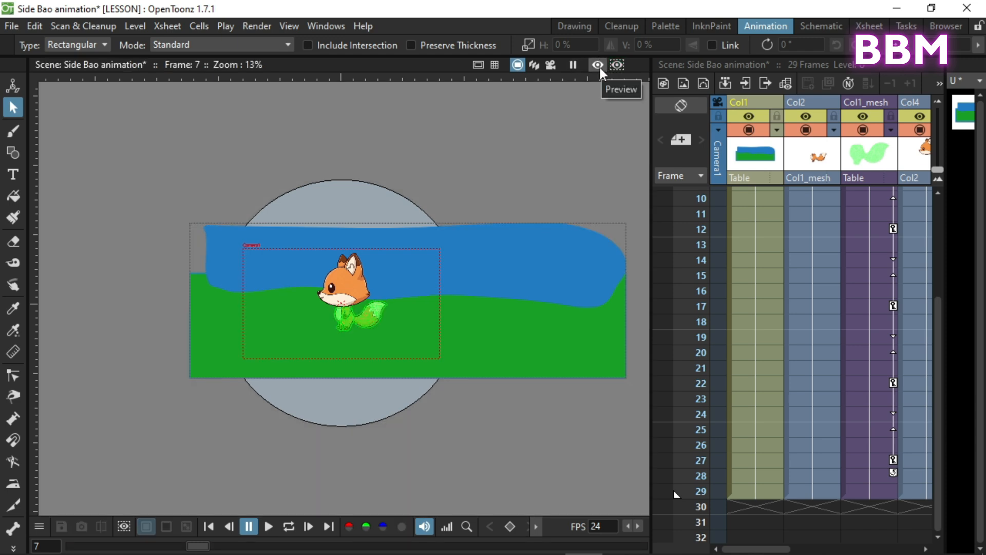
click(597, 65)
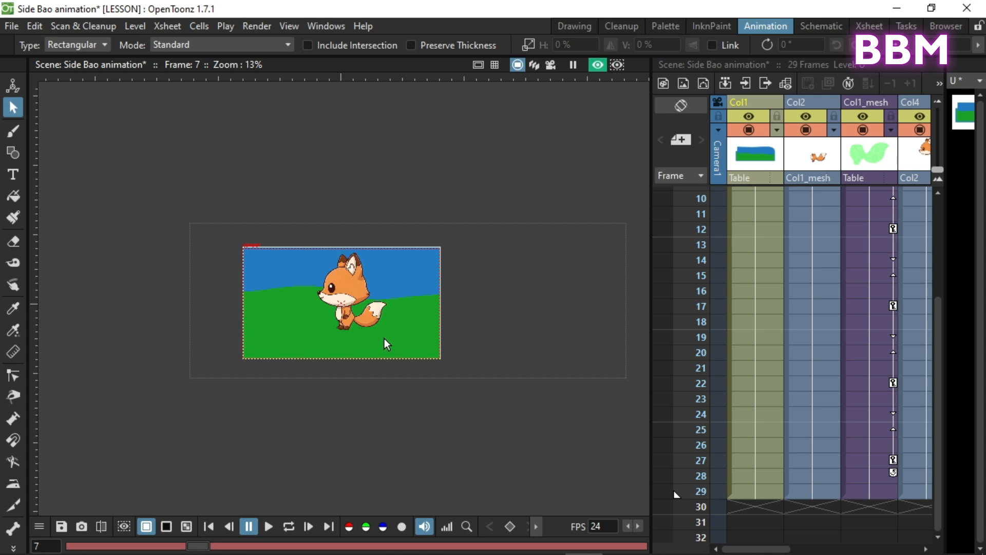
scroll(331, 272, up, 2)
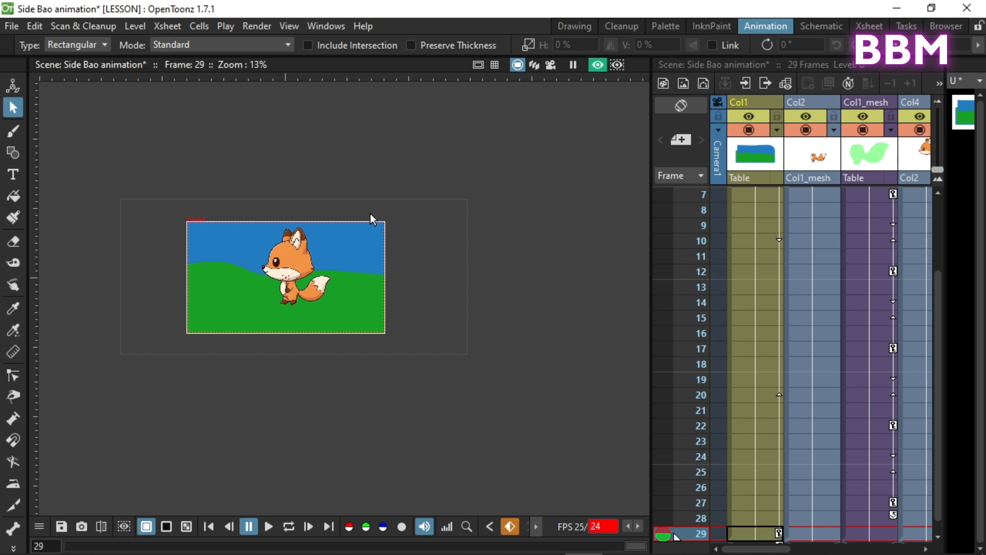
Play the previewed walk with the moving background once, loop it and examine the motion up close
click(269, 525)
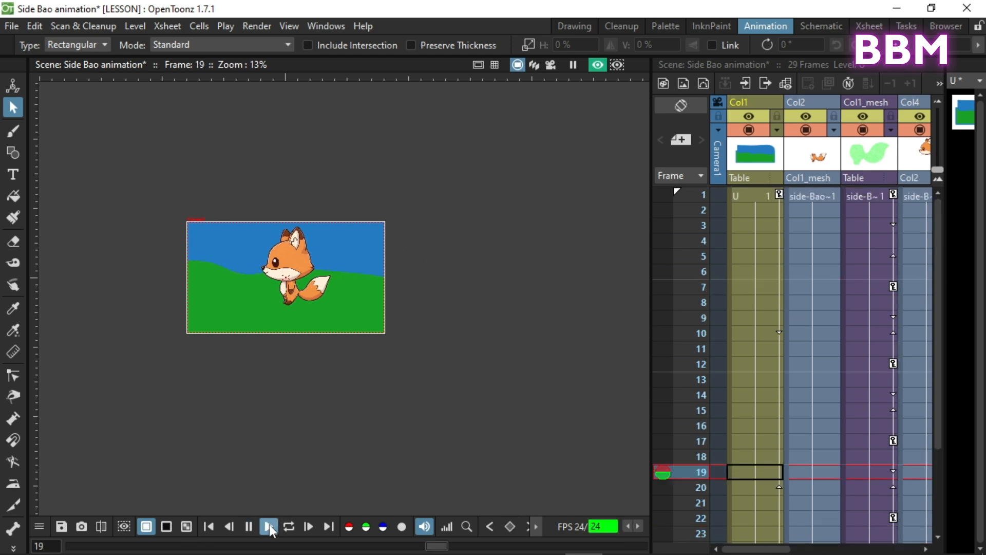
scroll(522, 442, down, 2)
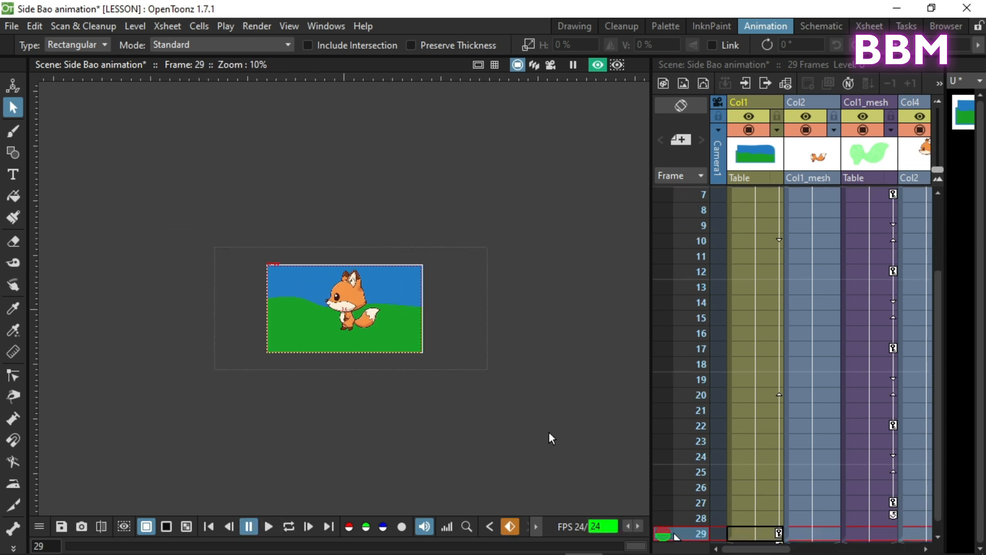
click(289, 526)
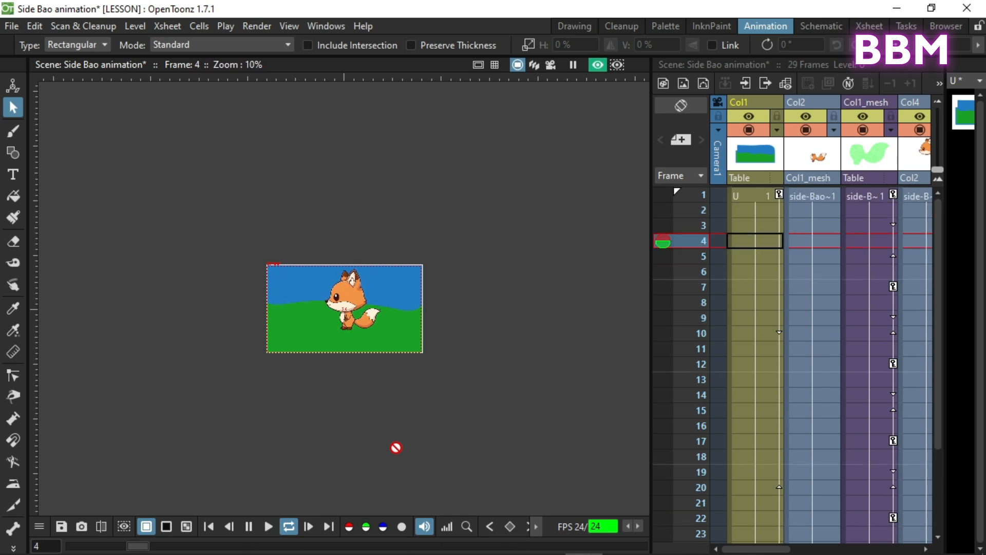
scroll(349, 296, up, 5)
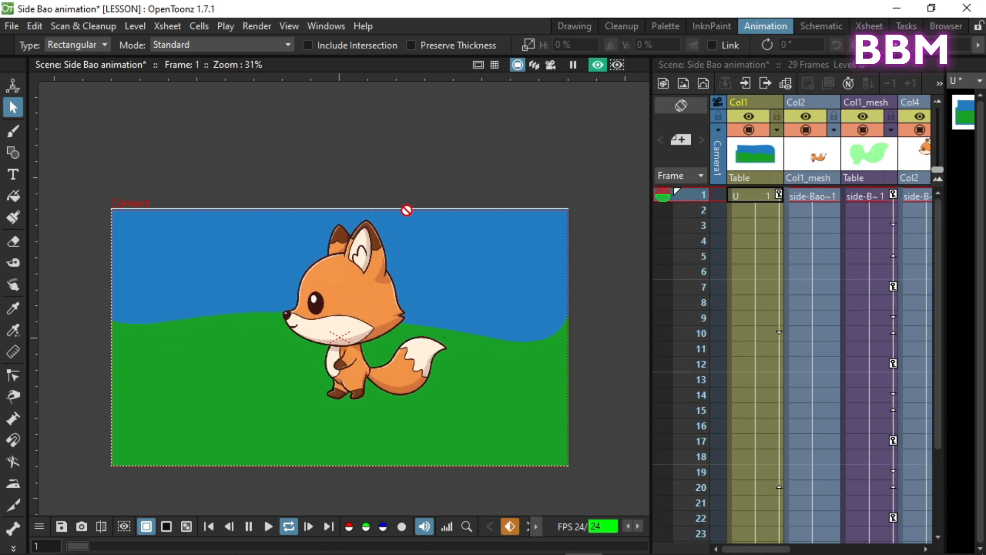
scroll(346, 318, up, 2)
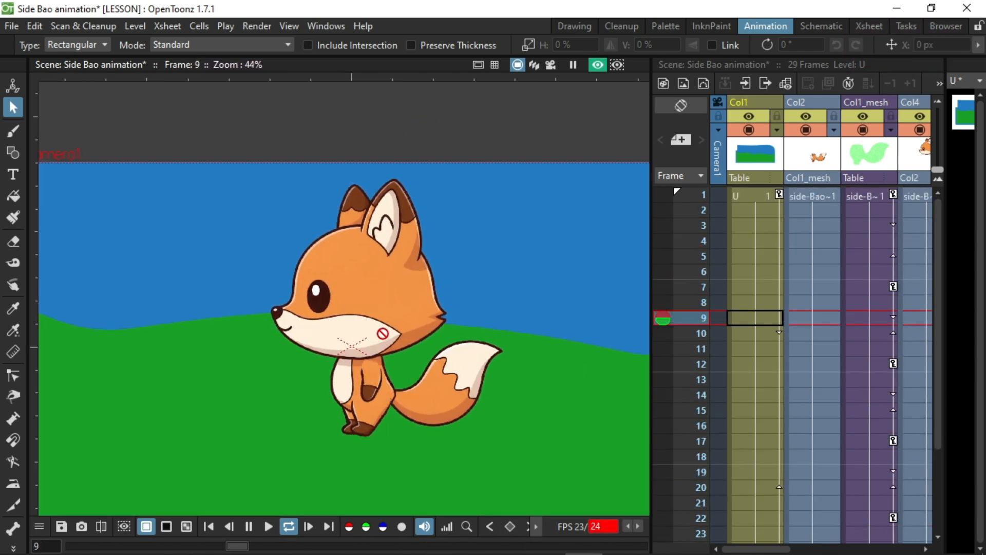
scroll(383, 334, down, 1)
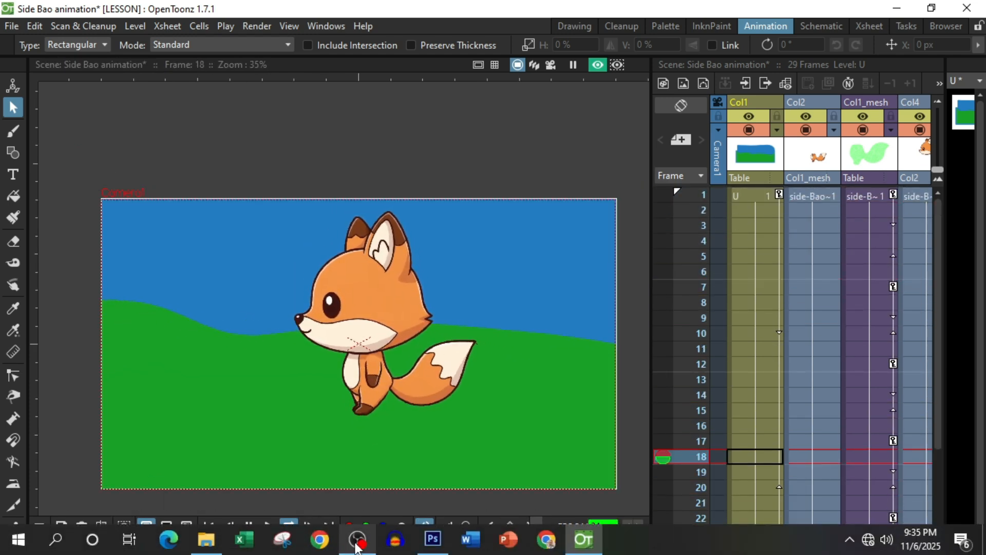
mouse_move(357, 546)
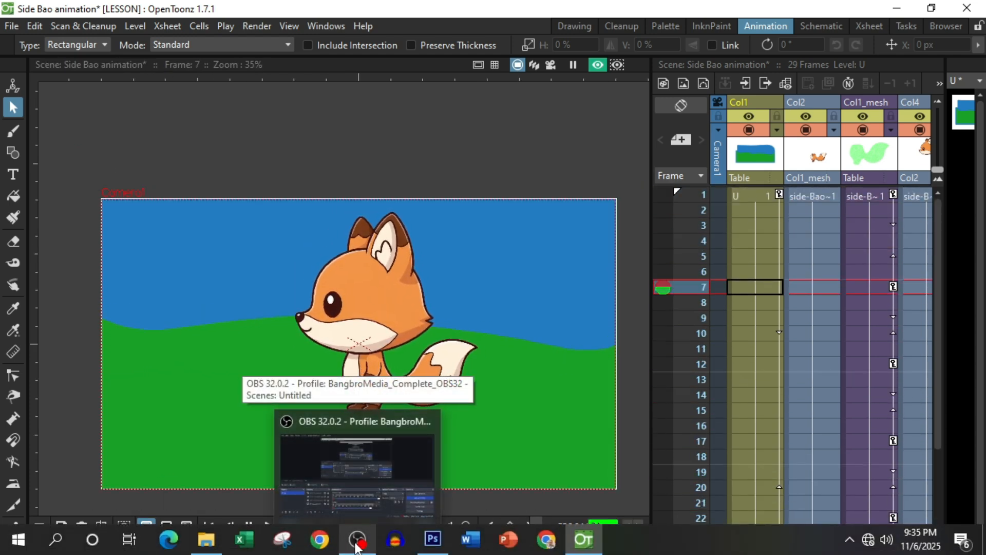